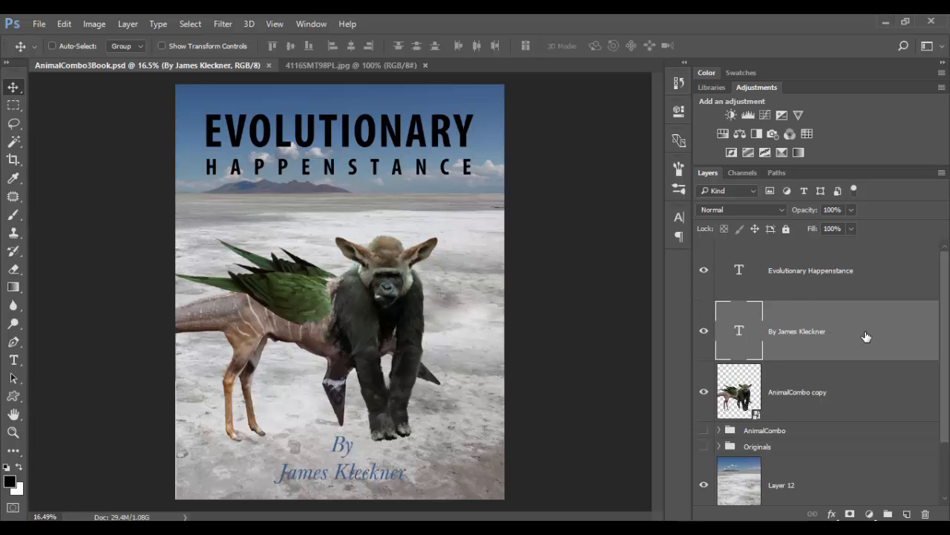
double_click(866, 337)
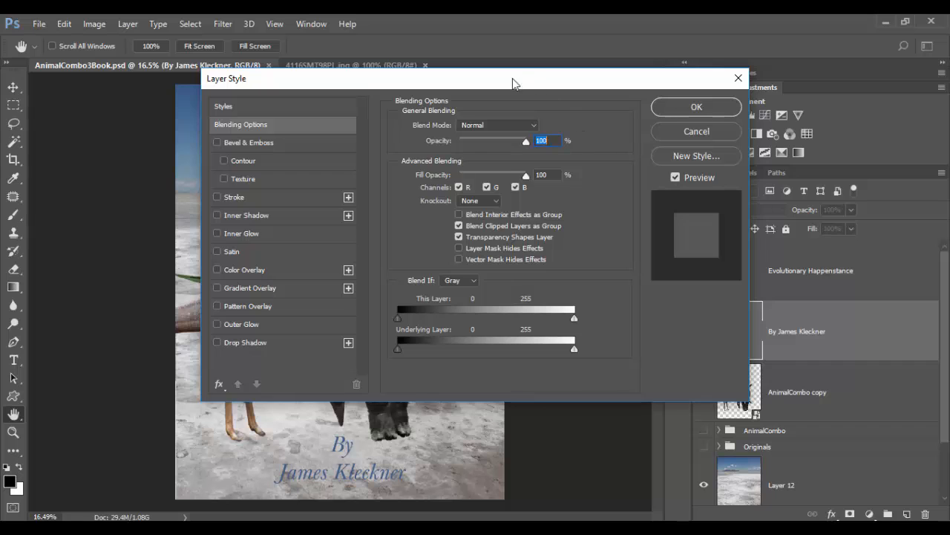
drag(512, 78, 686, 68)
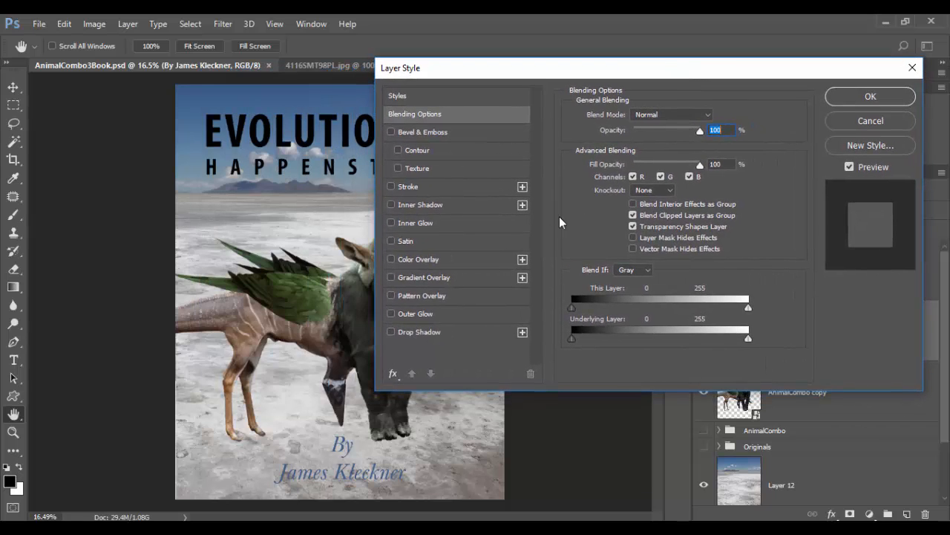
click(440, 330)
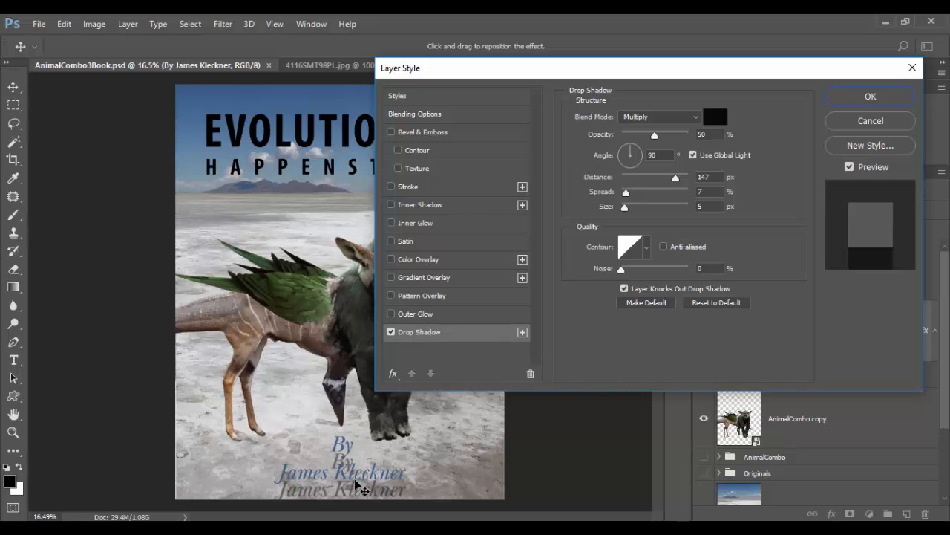
drag(676, 179, 632, 180)
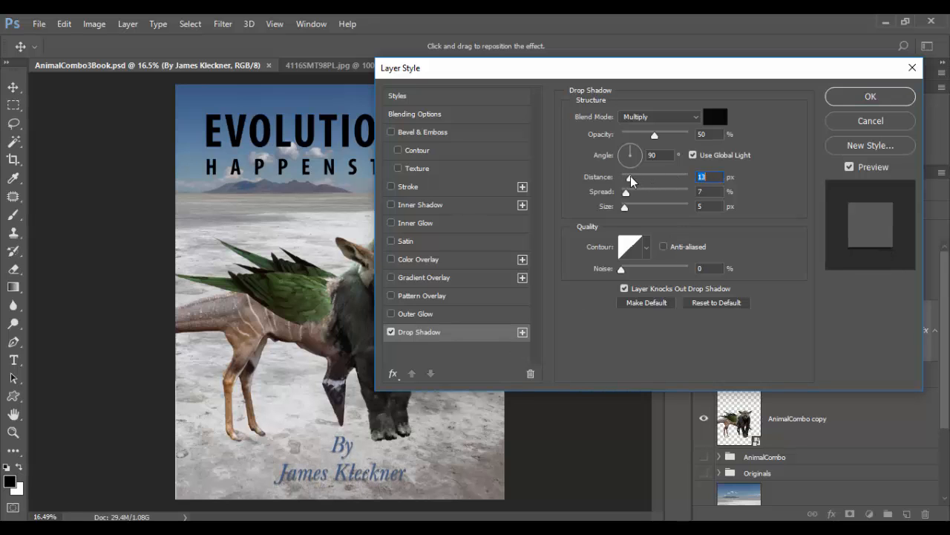
click(854, 120)
Add a drop shadow to the author byline text with a 128° angle, 12 px distance, 31% spread and 6 px size
key(z)
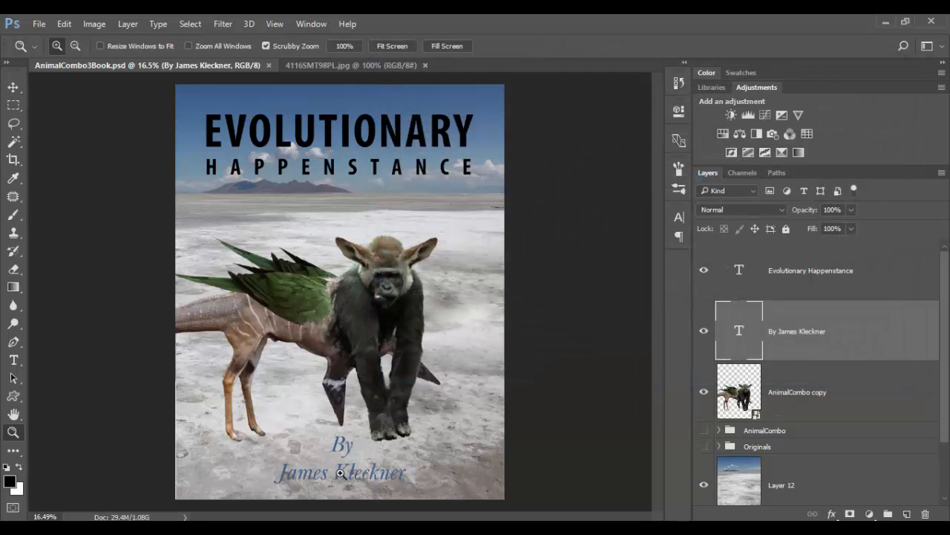
drag(349, 467, 334, 386)
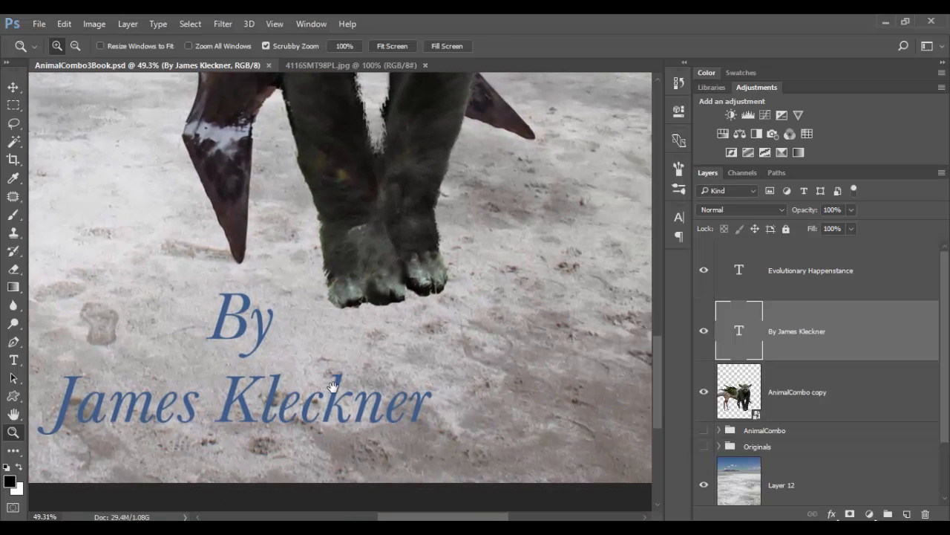
double_click(871, 329)
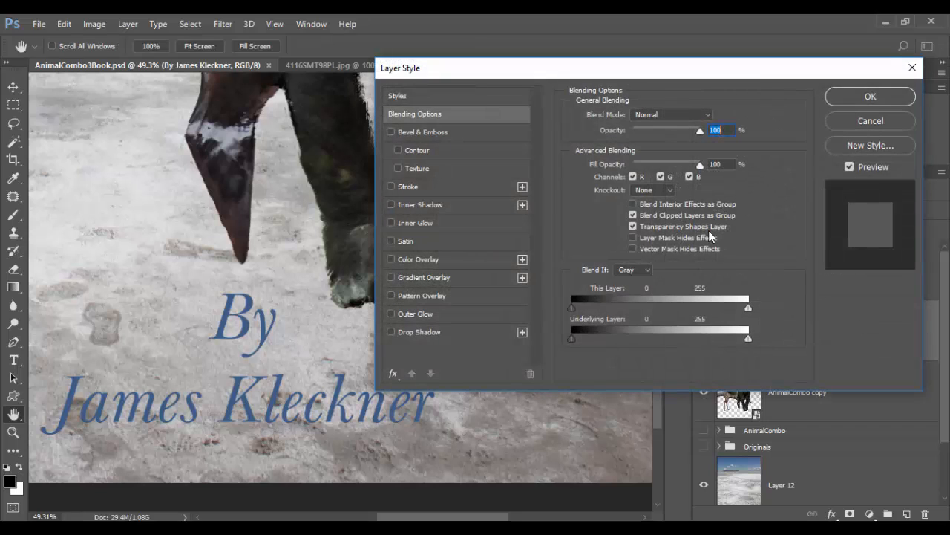
click(462, 327)
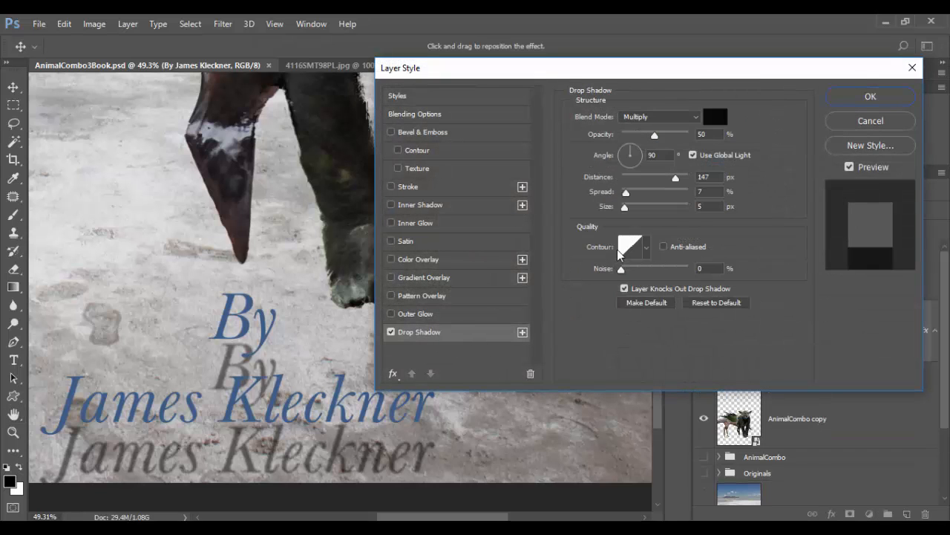
drag(675, 178, 628, 179)
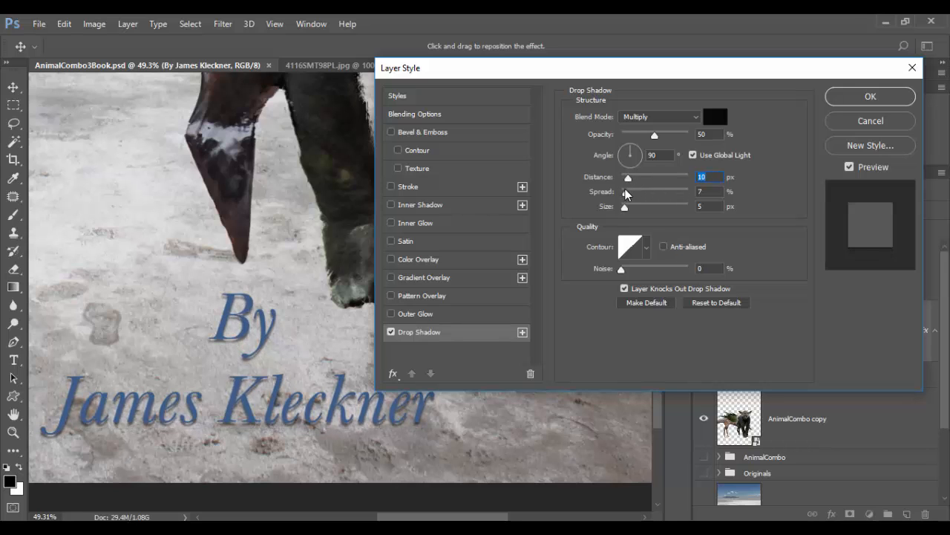
mouse_move(628, 192)
mouse_down()
mouse_move(646, 195)
mouse_move(626, 209)
mouse_up()
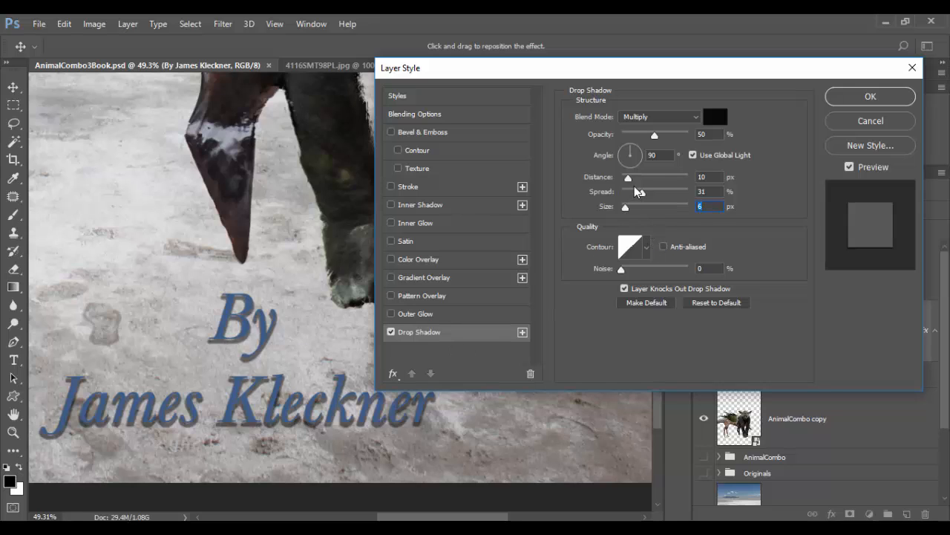
drag(262, 328, 265, 332)
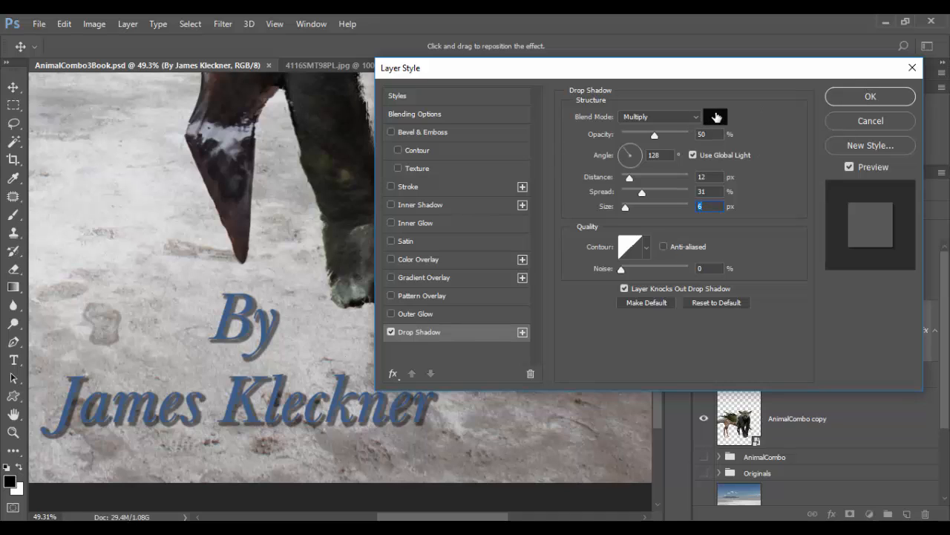
Set the byline's shadow color to #242021, sampled from the creature's dark pointed limb, with 60% opacity, and apply the style
click(713, 117)
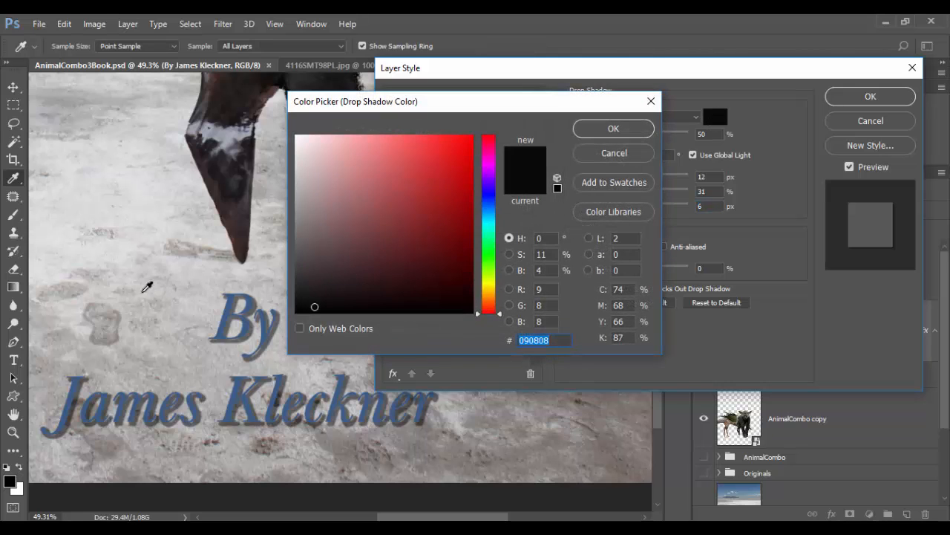
click(116, 325)
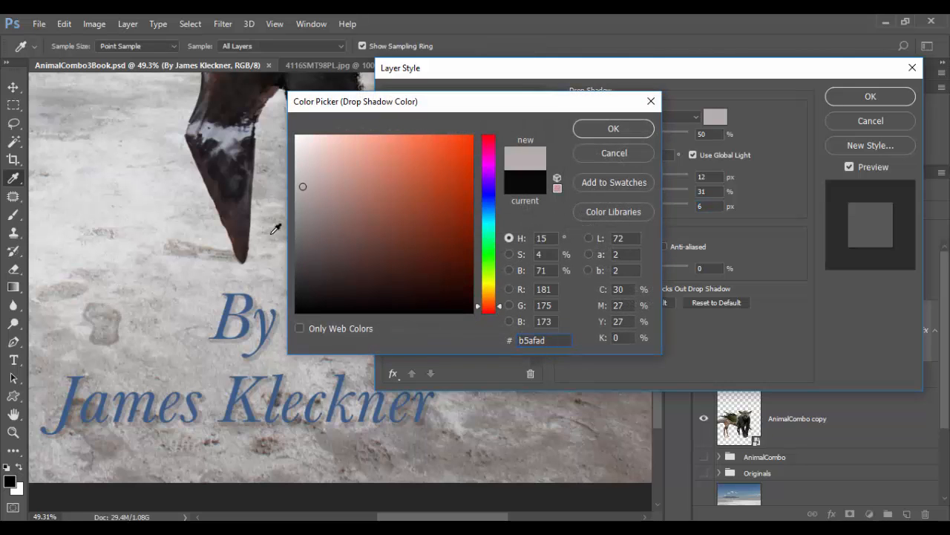
click(239, 188)
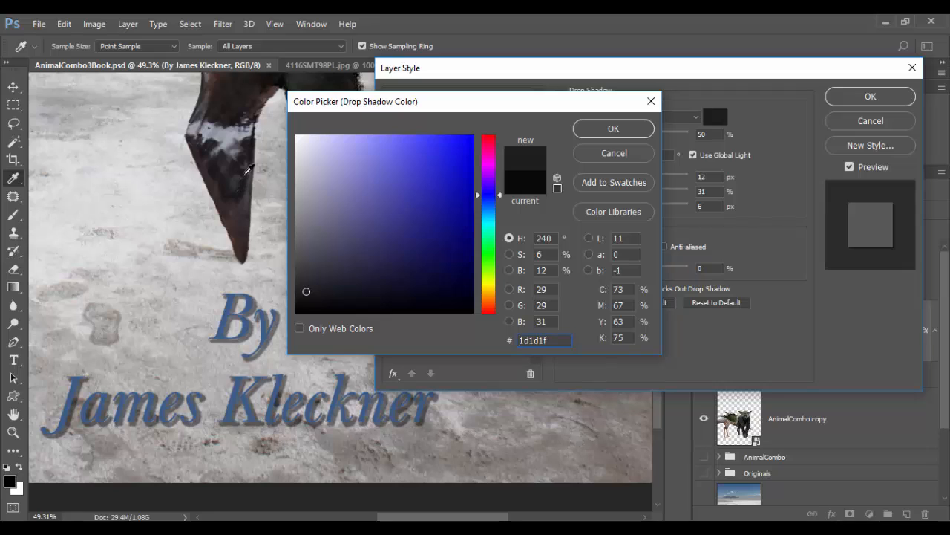
click(244, 167)
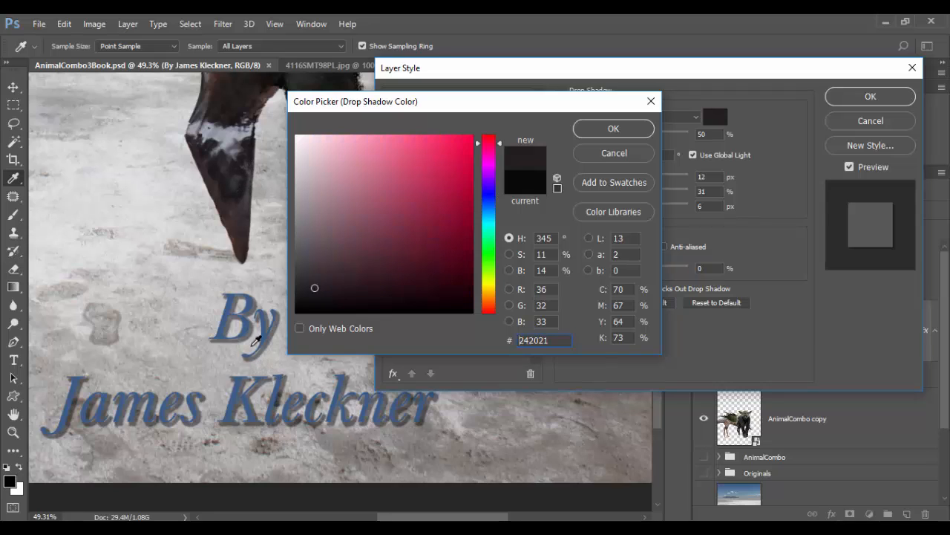
click(626, 129)
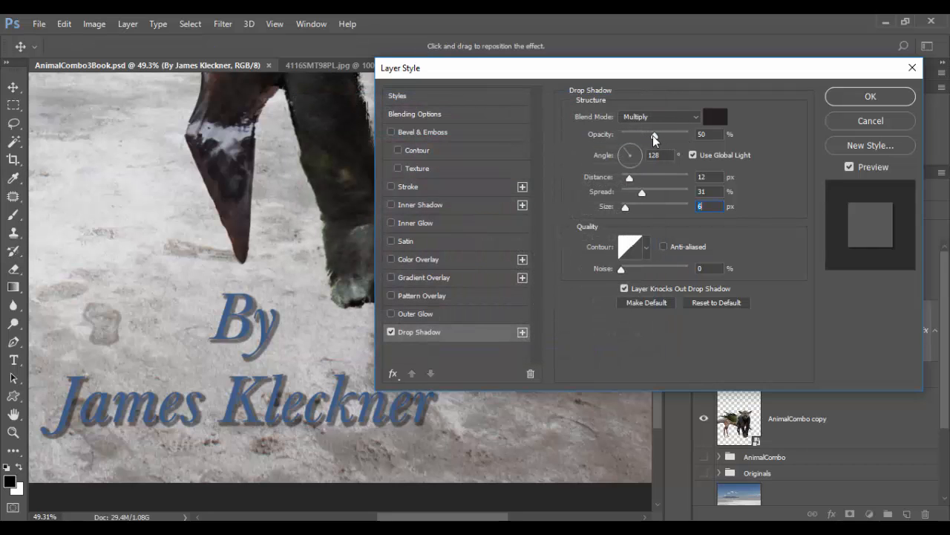
mouse_move(654, 135)
mouse_down()
mouse_move(729, 139)
mouse_move(666, 135)
mouse_up()
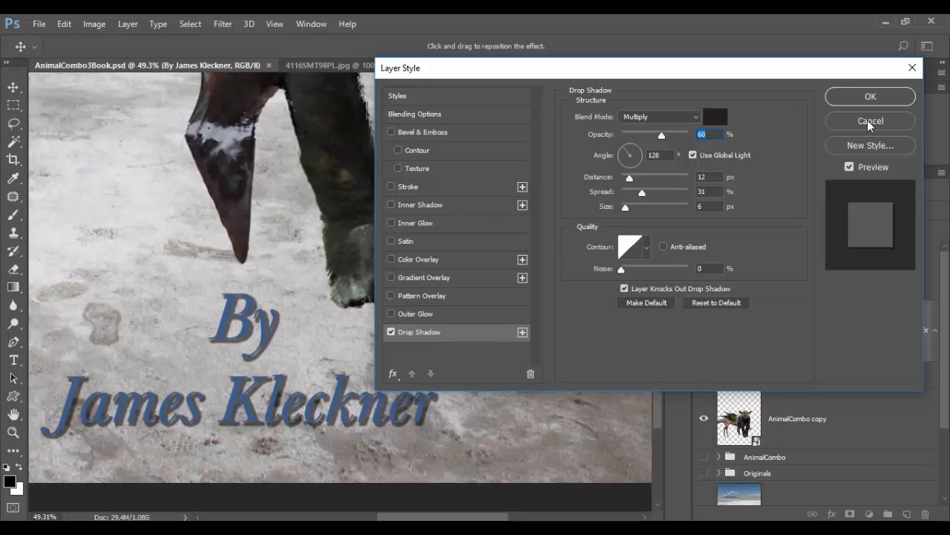
click(875, 100)
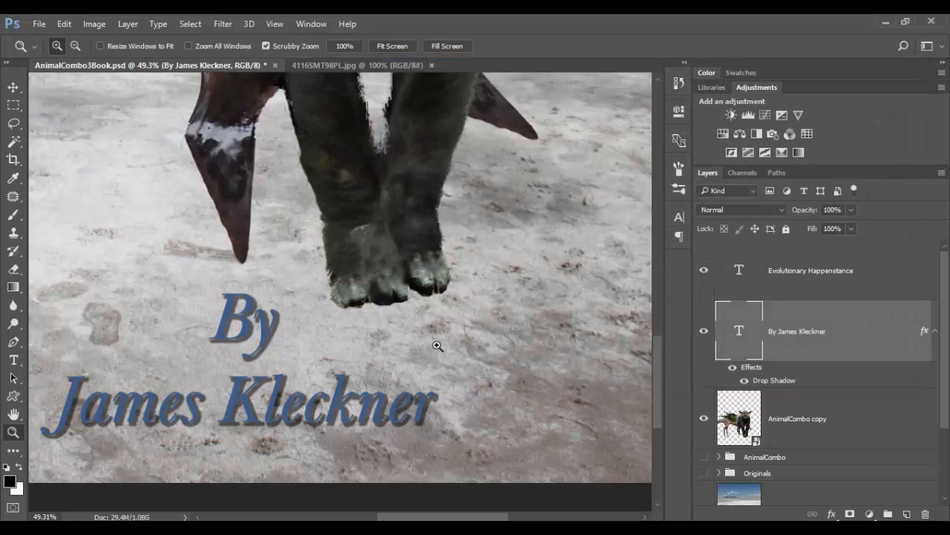
drag(438, 344, 385, 346)
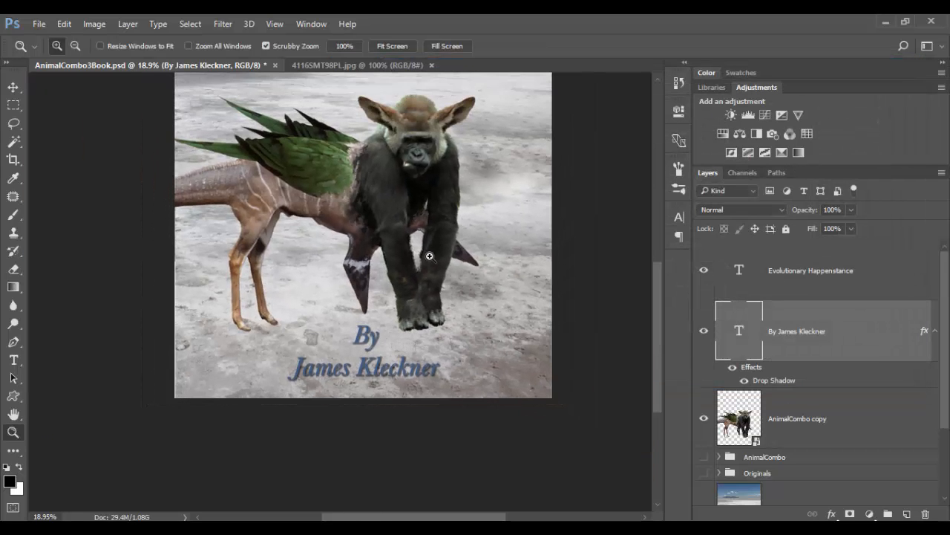
drag(429, 254, 399, 426)
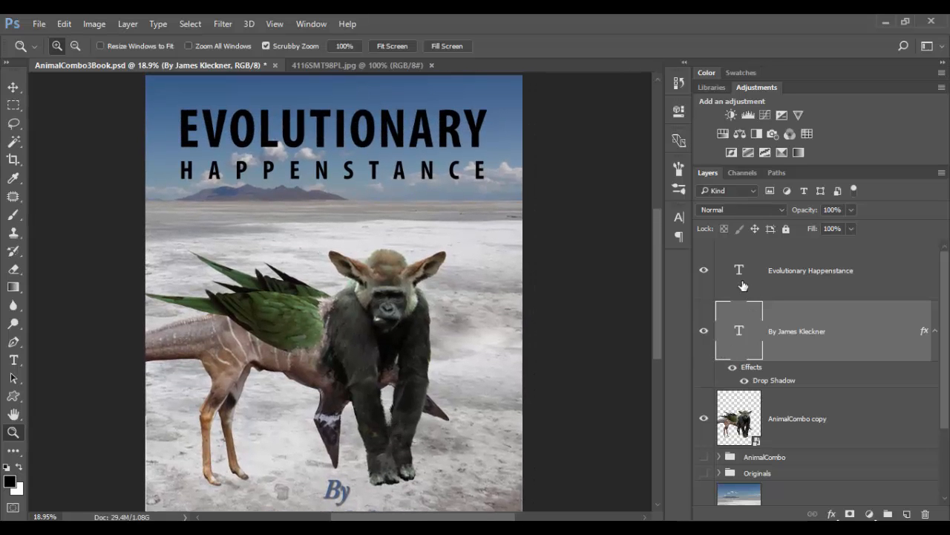
double_click(740, 278)
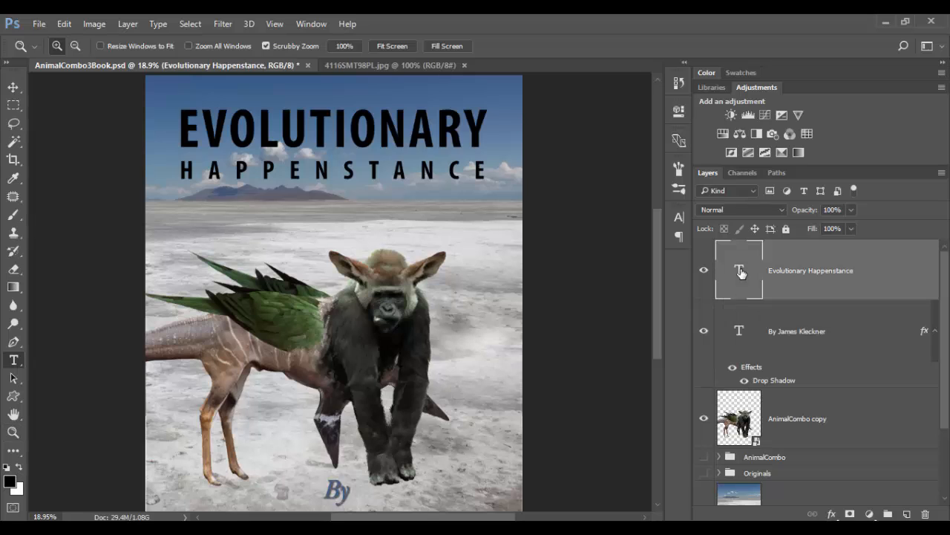
double_click(877, 273)
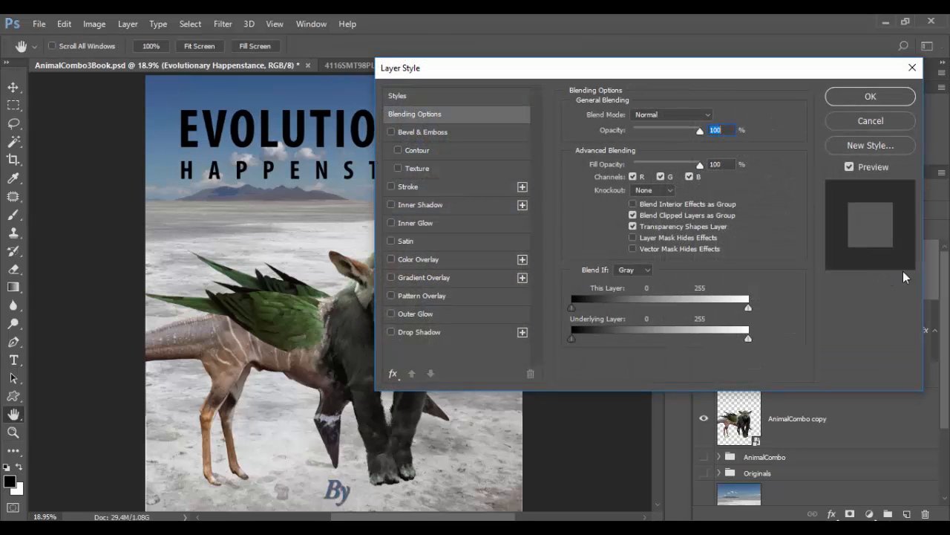
click(860, 127)
double_click(741, 269)
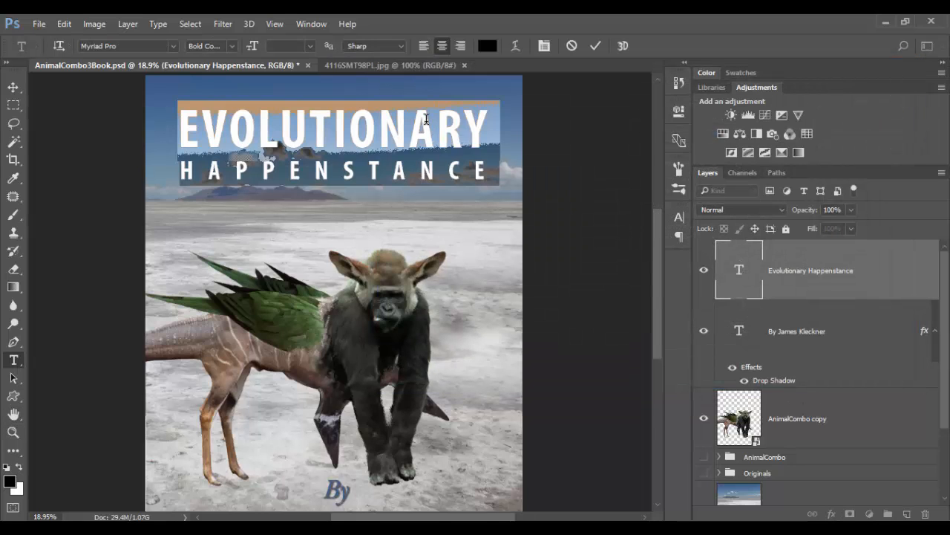
click(898, 269)
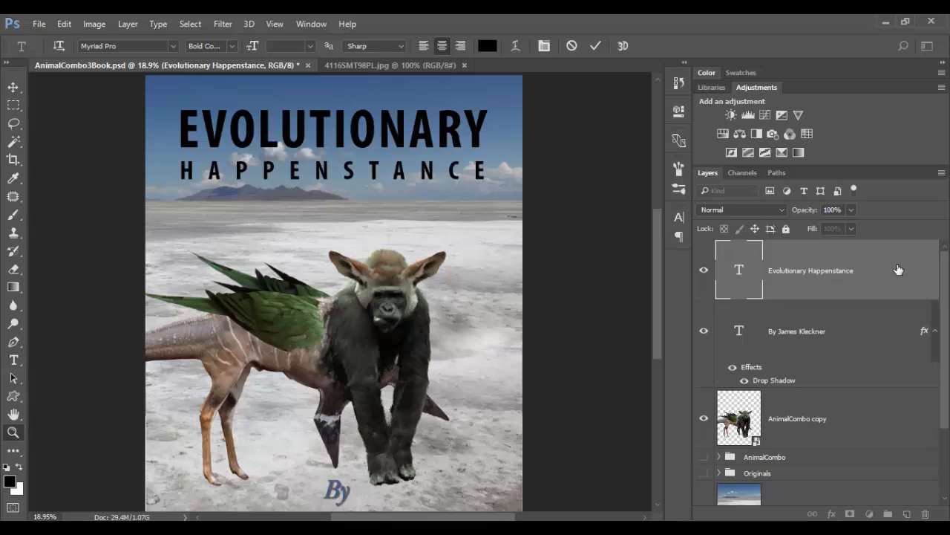
key(h)
Add a Bevel & Emboss effect to the Evolutionary Happenstance title text, using Inner Bevel, 74% depth and 10 px size
double_click(908, 268)
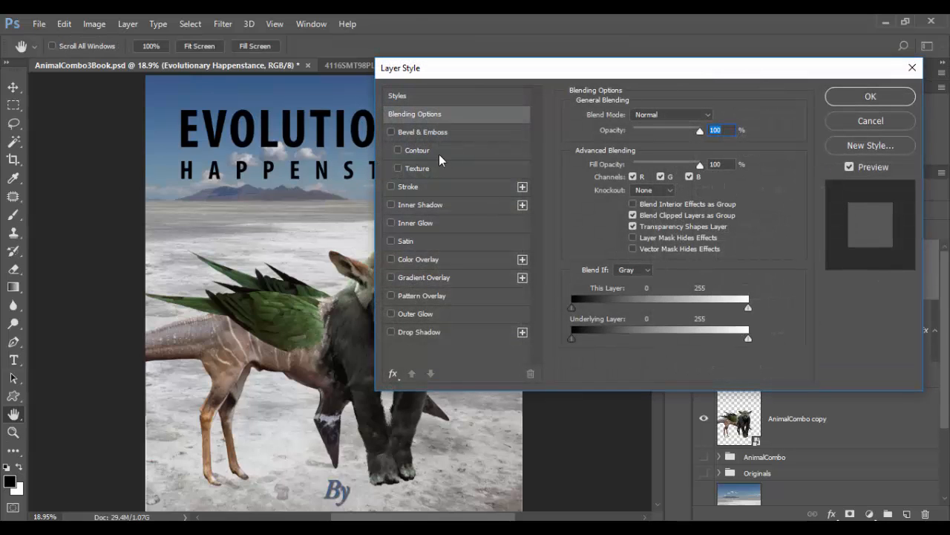
click(438, 132)
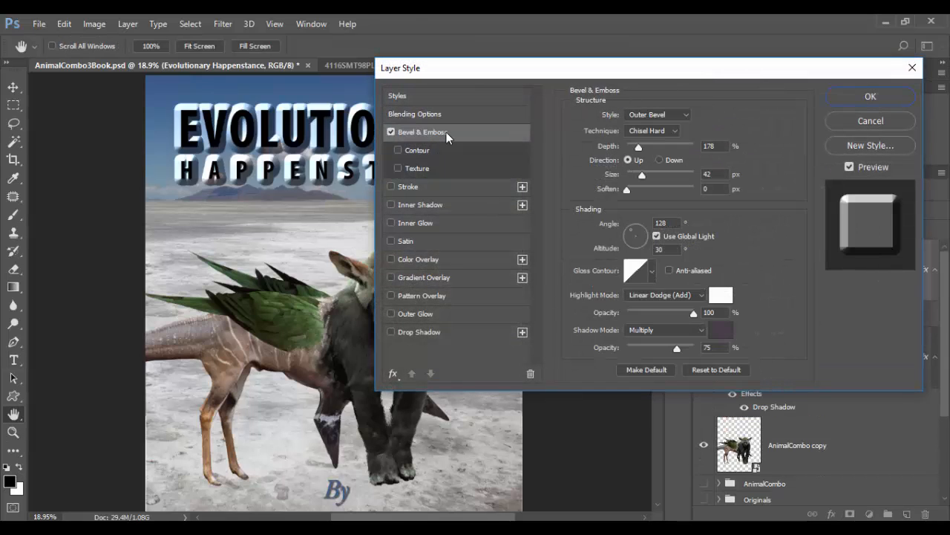
drag(468, 70, 275, 197)
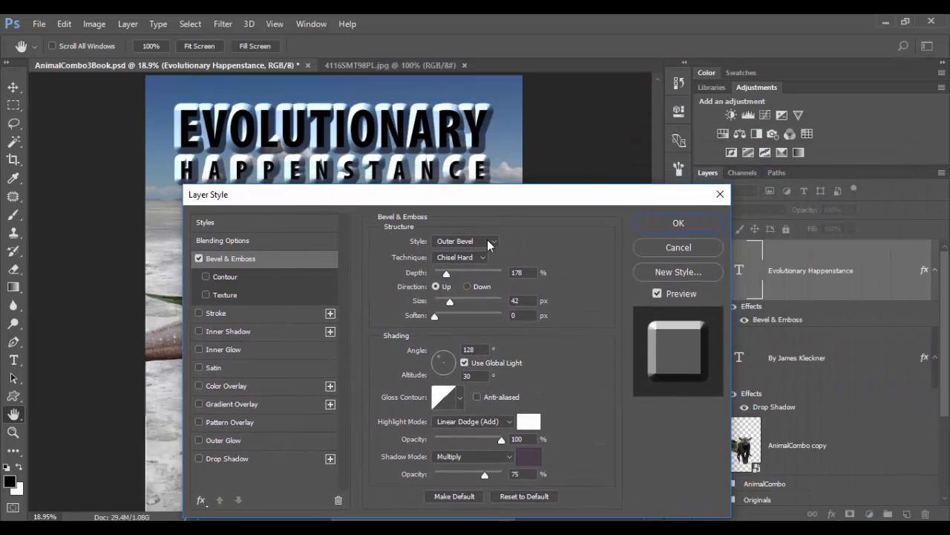
click(487, 239)
click(478, 258)
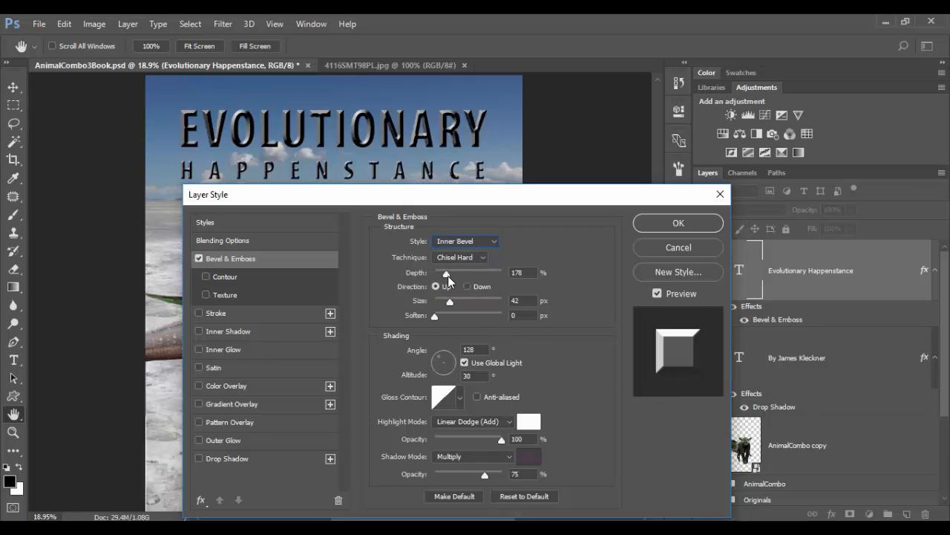
drag(447, 275, 442, 302)
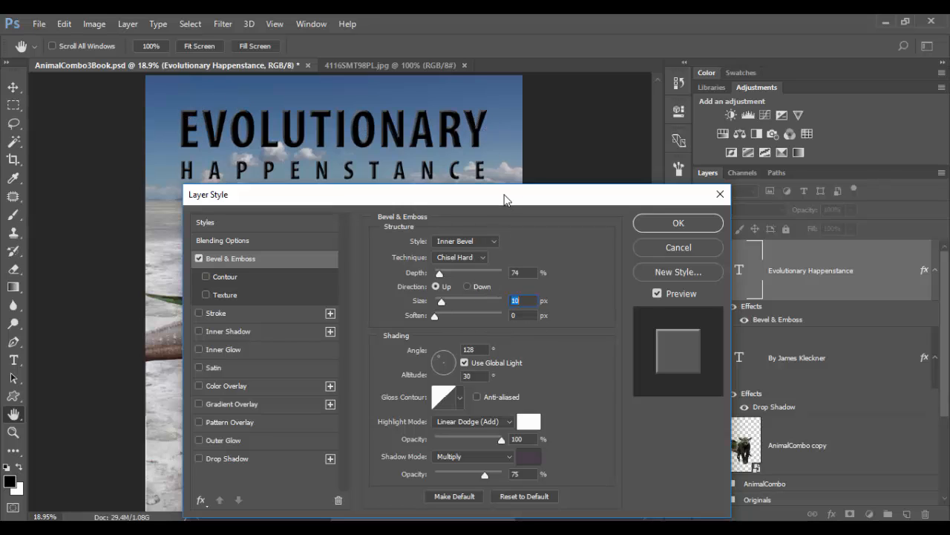
Set the title bevel's highlight color to a near-white, about #fbf7f7
drag(505, 199, 686, 109)
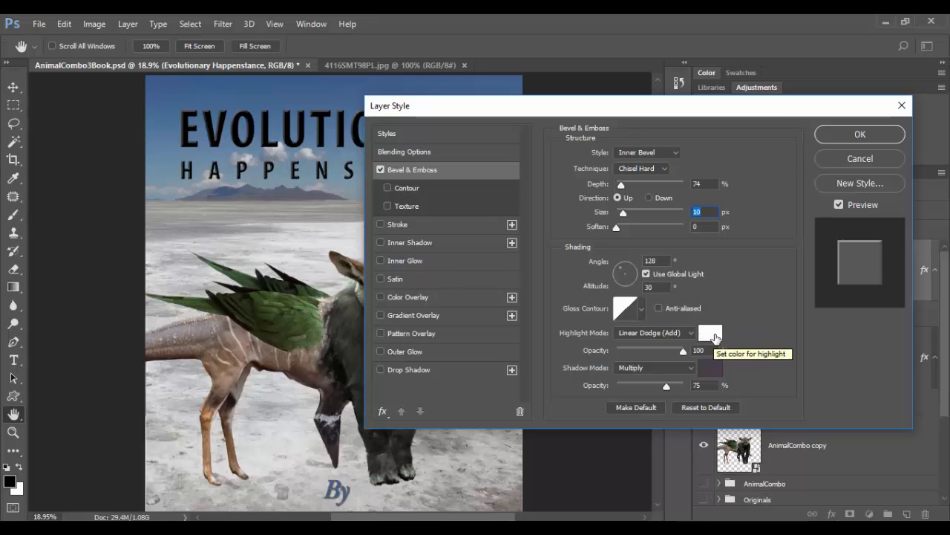
click(715, 335)
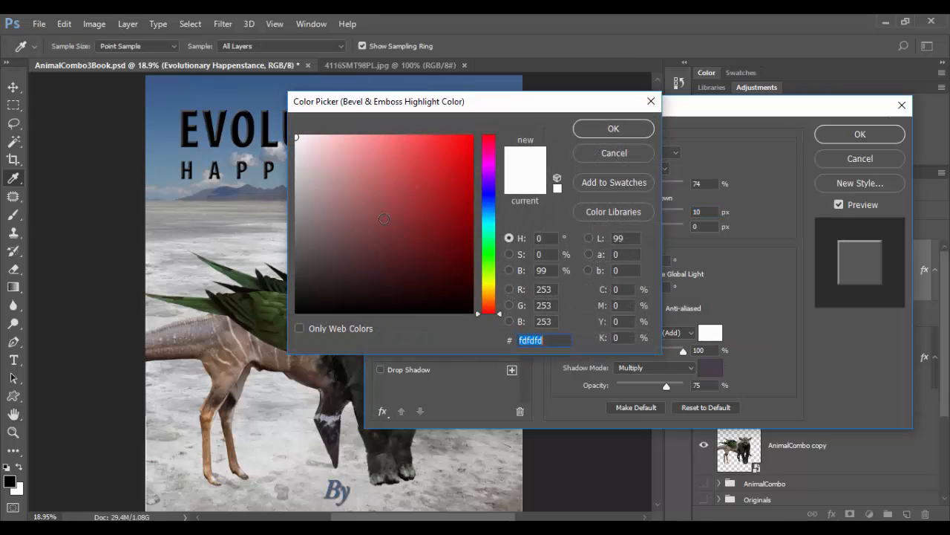
click(263, 236)
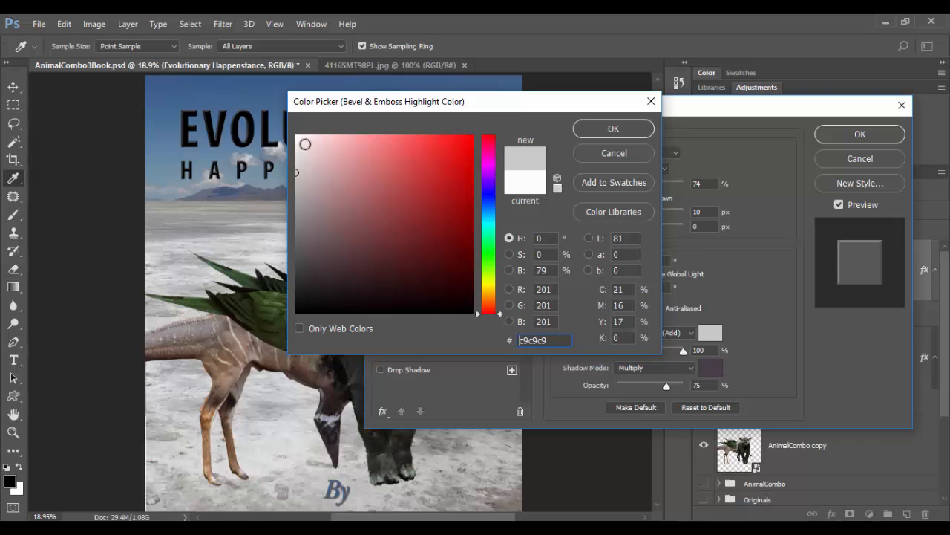
click(299, 137)
drag(299, 137, 298, 139)
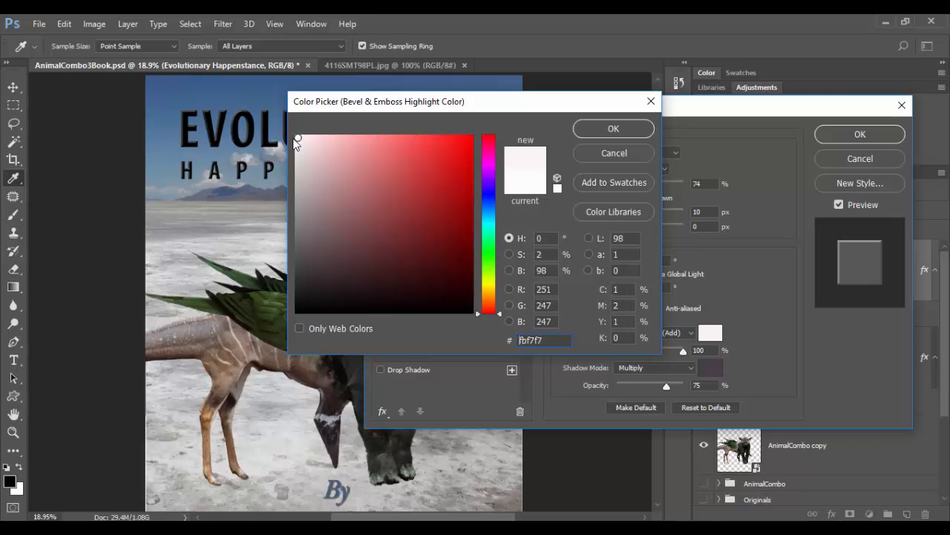
click(606, 126)
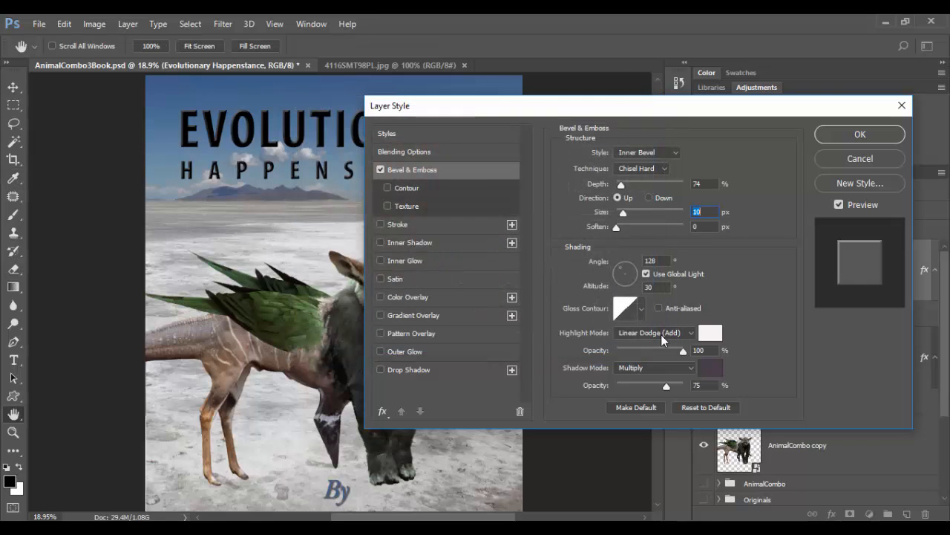
Set the title bevel's shadow color to a dark blue, about #32435b, based on a sample from the distant mountains
click(712, 369)
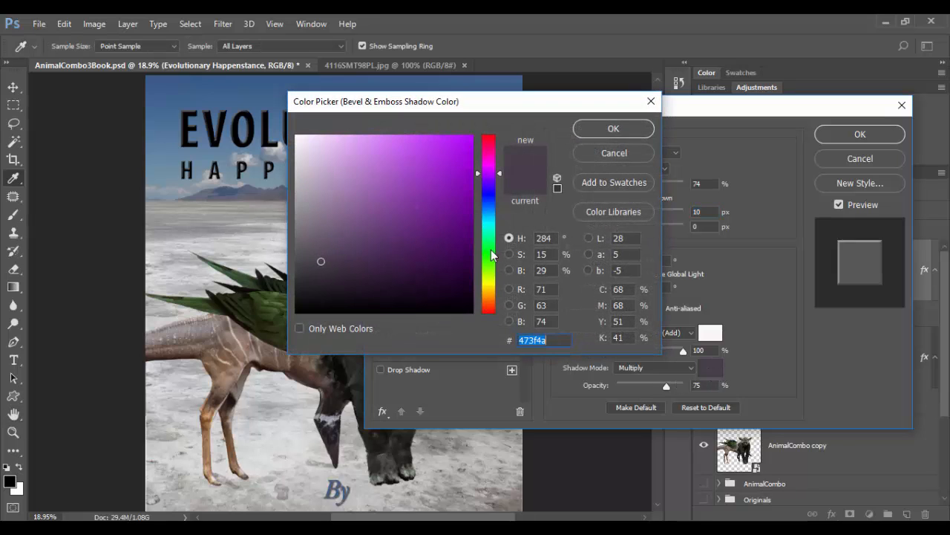
click(231, 187)
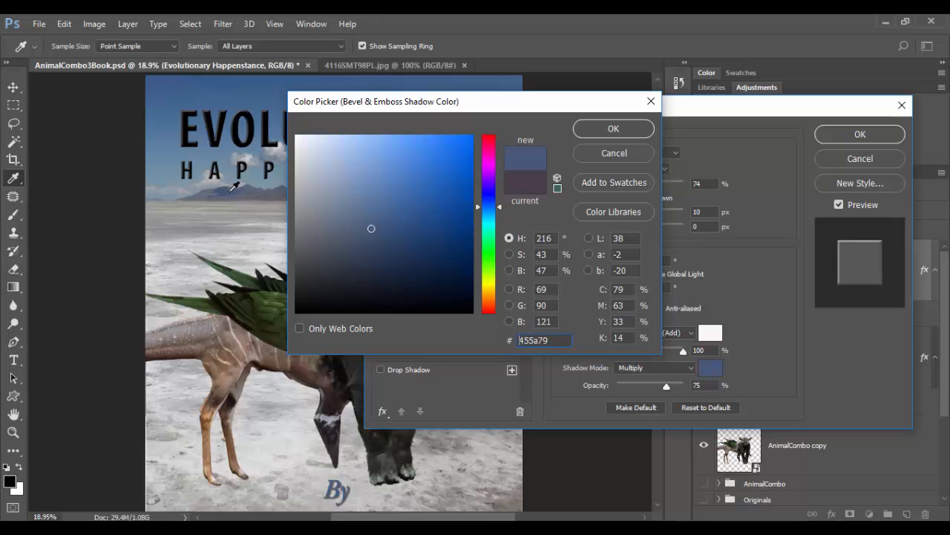
mouse_move(392, 240)
mouse_down()
mouse_move(376, 240)
mouse_move(376, 262)
mouse_up()
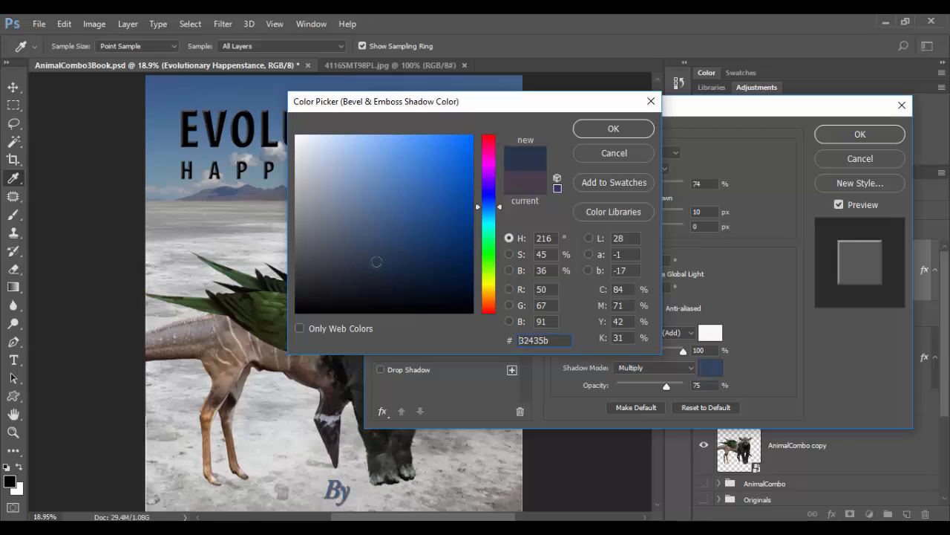
click(621, 132)
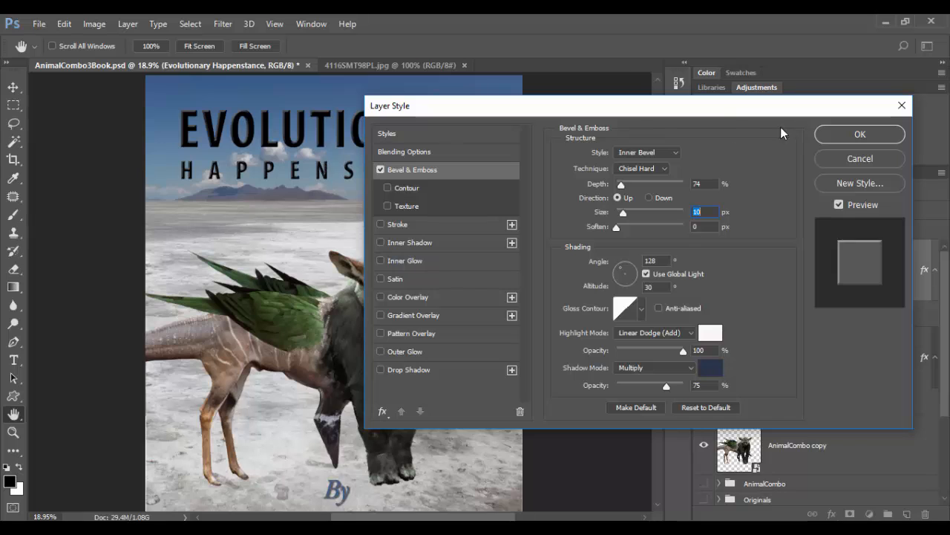
Try a title drop shadow with 25% opacity, 154° angle and 42 px distance, and discard the layer style changes
drag(721, 111, 769, 120)
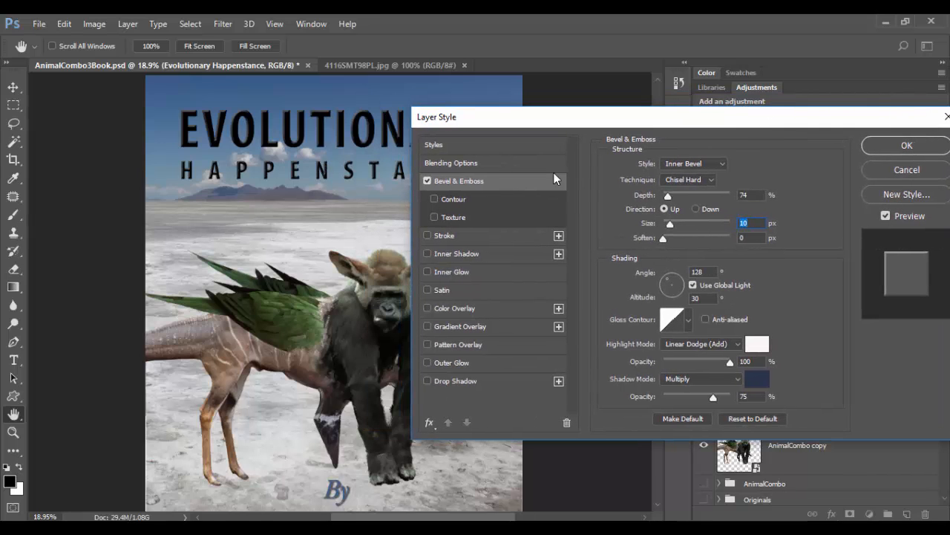
click(464, 379)
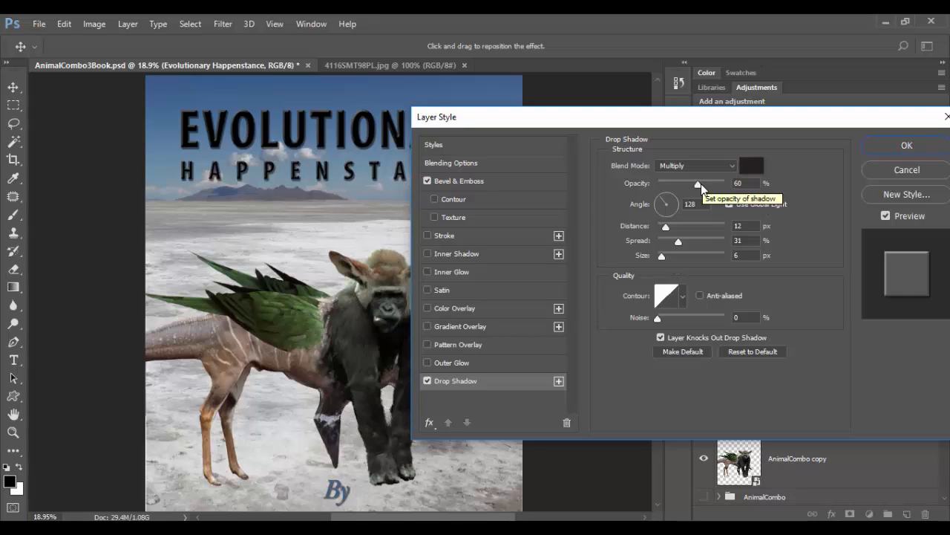
drag(701, 183, 675, 187)
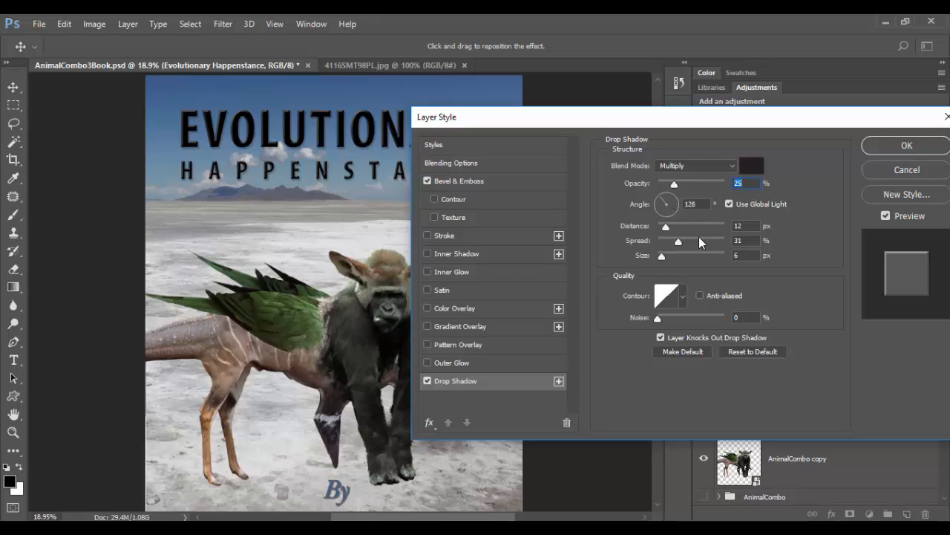
mouse_move(663, 225)
mouse_down()
mouse_move(680, 226)
mouse_move(664, 225)
mouse_up()
drag(312, 137, 315, 136)
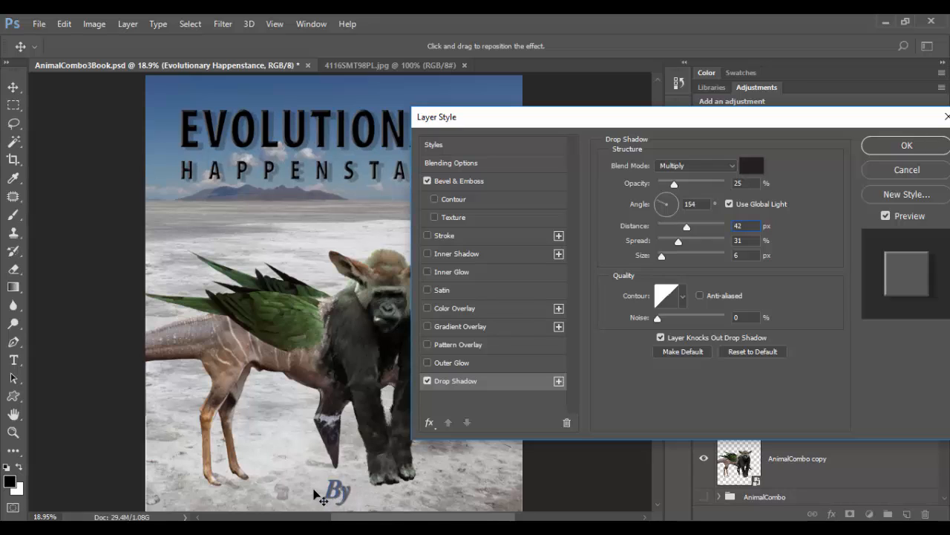
click(893, 167)
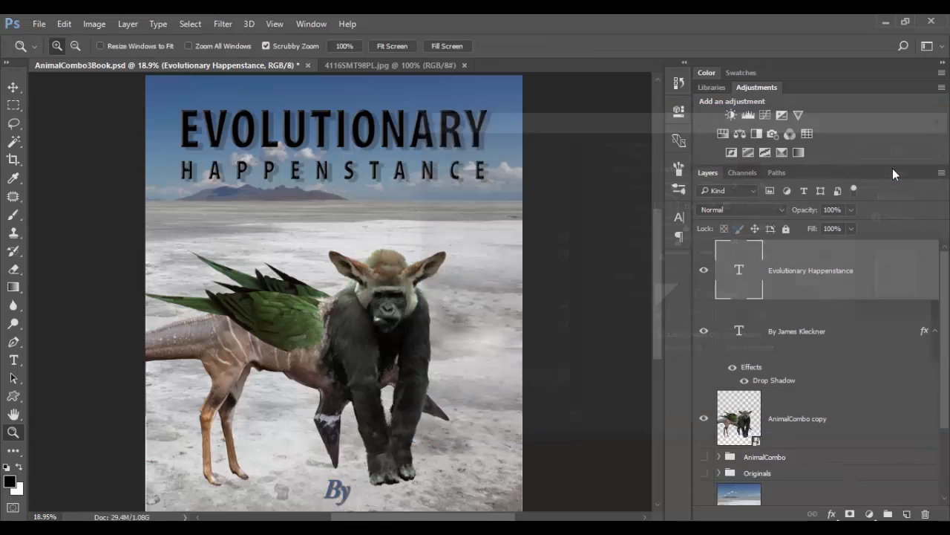
Add a Bevel & Emboss effect to the Evolutionary Happenstance title text, using Inner Bevel, 84% depth and 10 px size
key(h)
double_click(898, 276)
drag(471, 82, 669, 122)
click(481, 185)
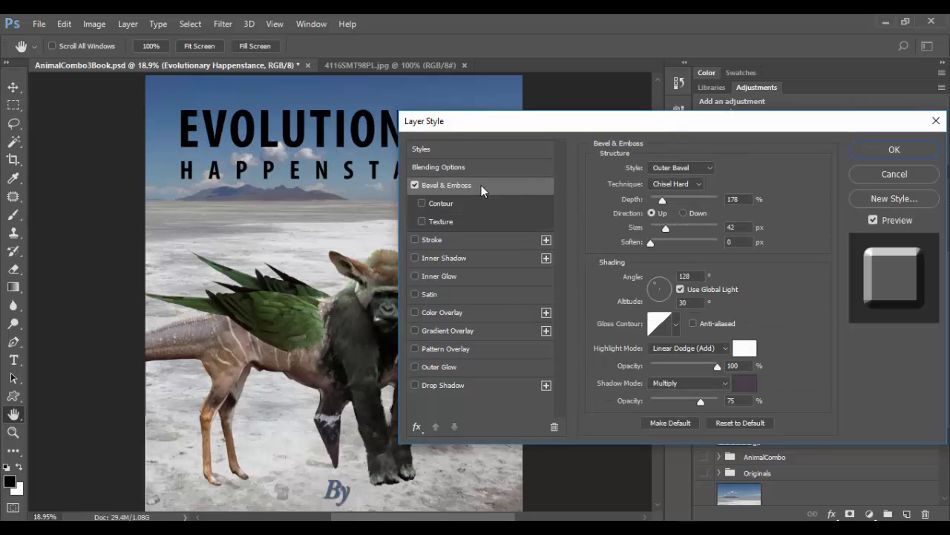
click(686, 171)
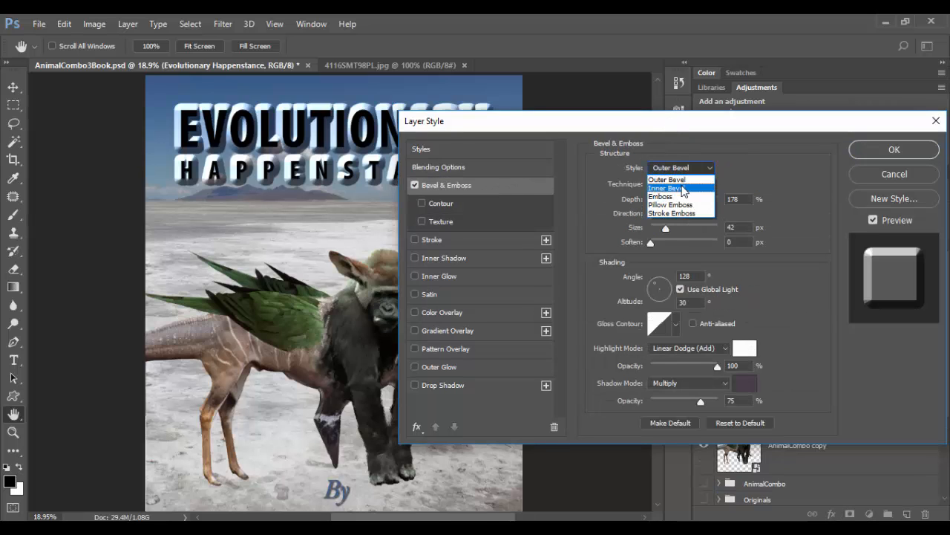
click(683, 179)
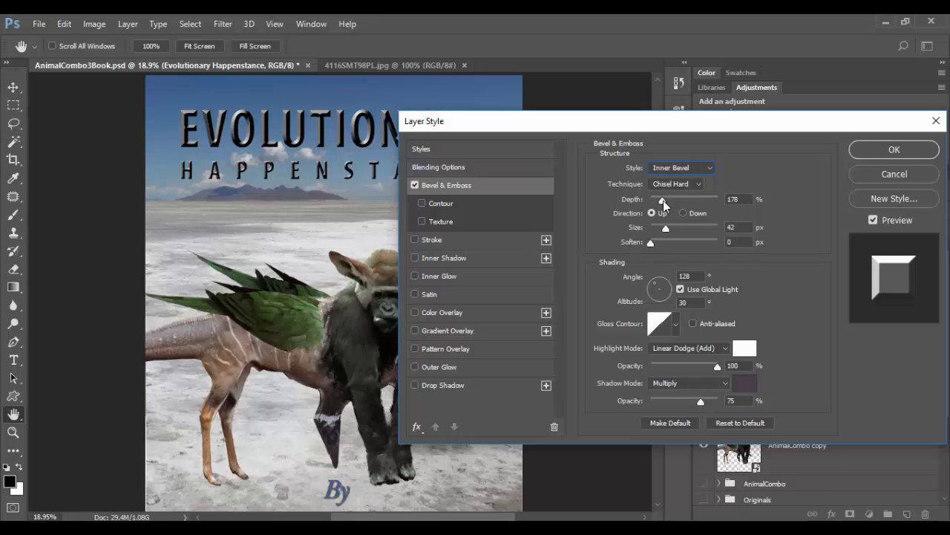
drag(663, 200, 658, 226)
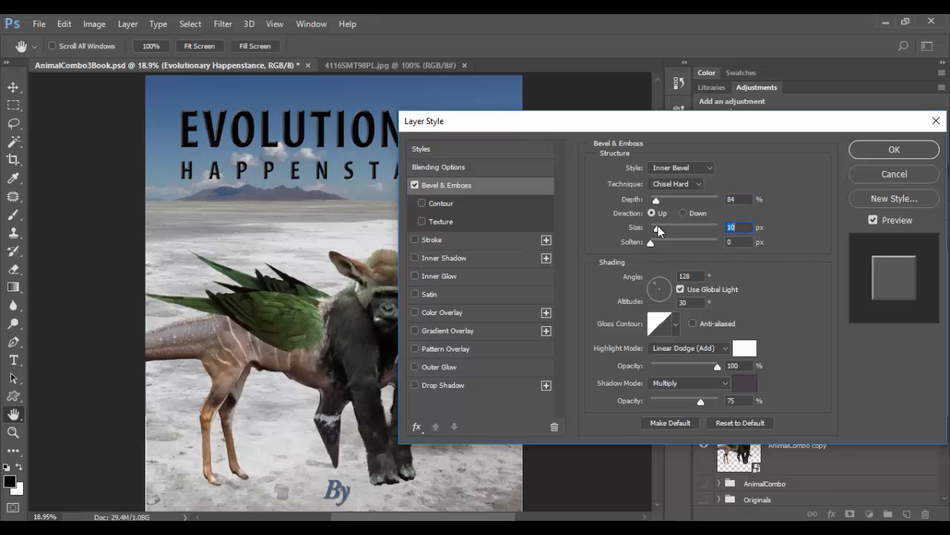
Set the title bevel's shadow color to a blue sampled from the distant mountains
click(745, 382)
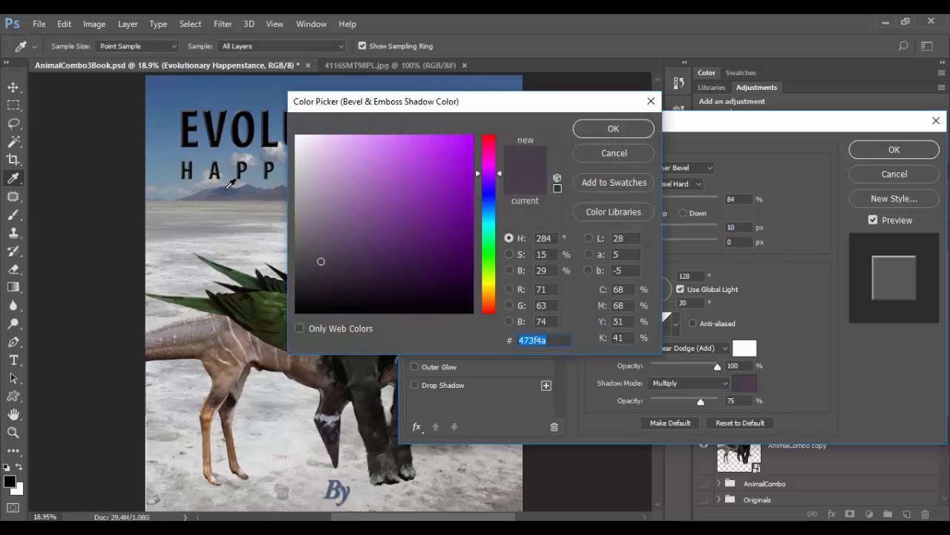
click(230, 184)
click(614, 128)
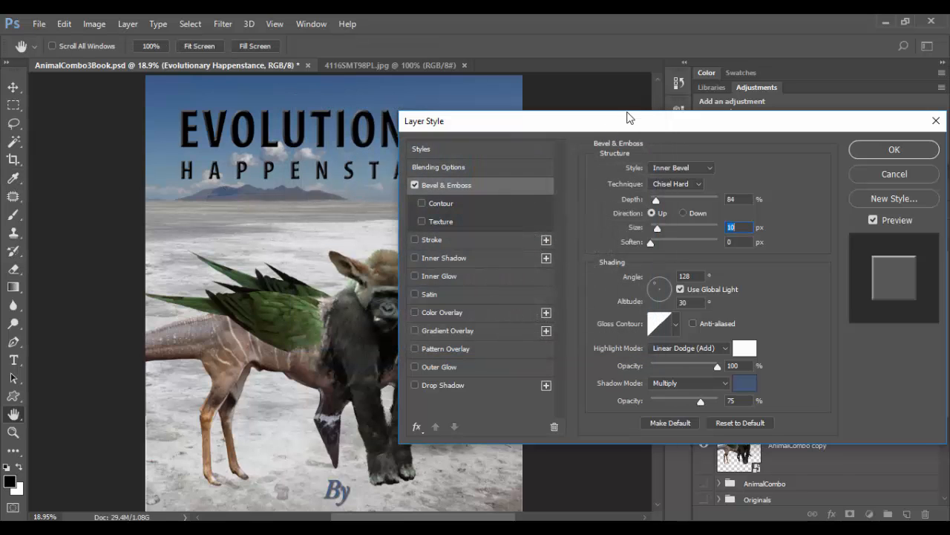
Add a drop shadow to the title with global light off, a 161° angle and 22 px distance
drag(628, 113, 658, 115)
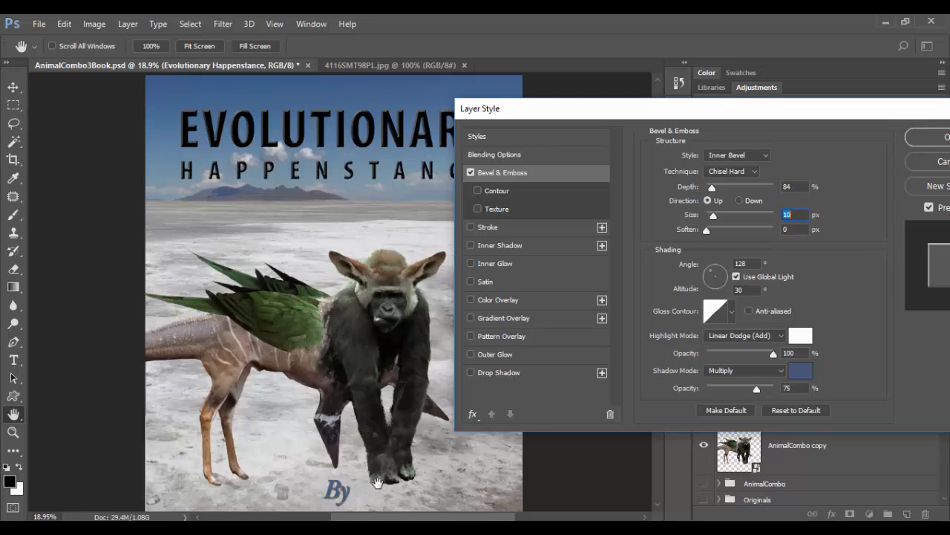
click(517, 377)
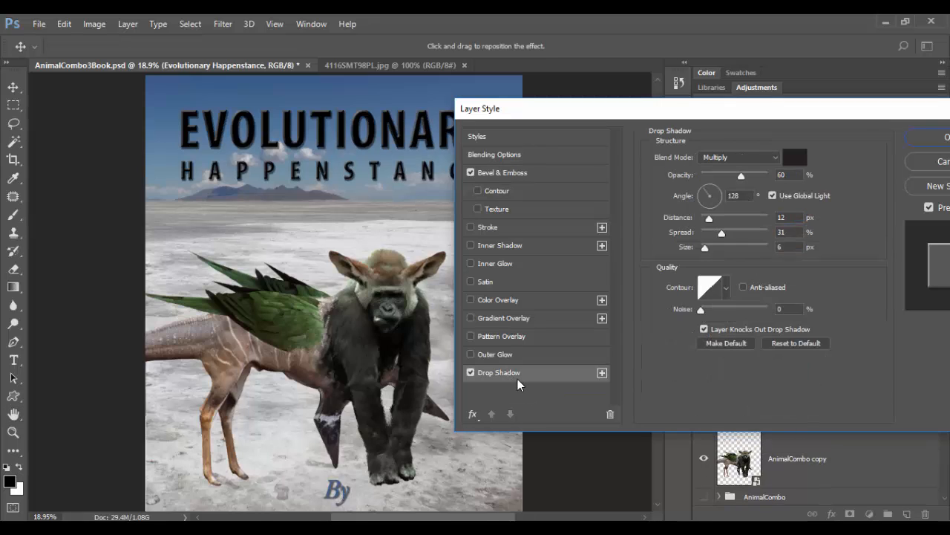
click(773, 197)
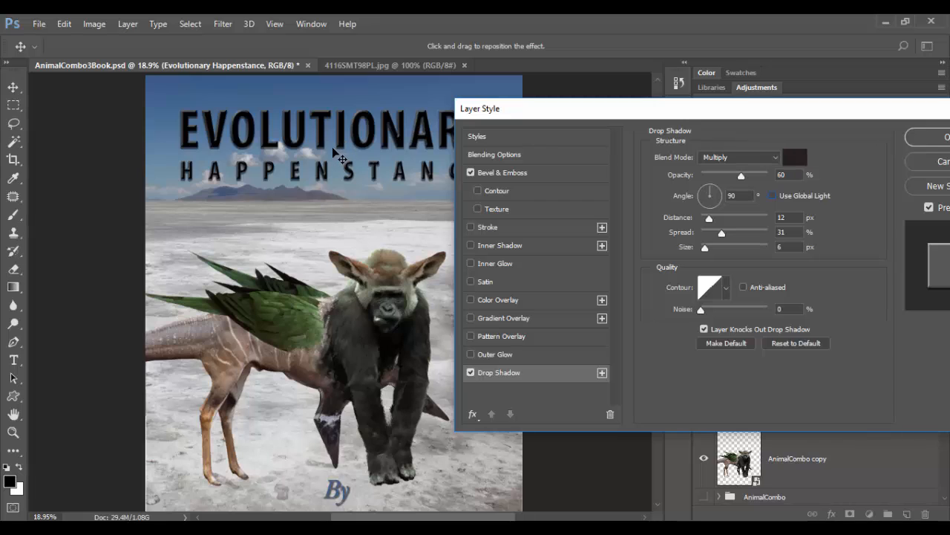
drag(335, 152, 336, 152)
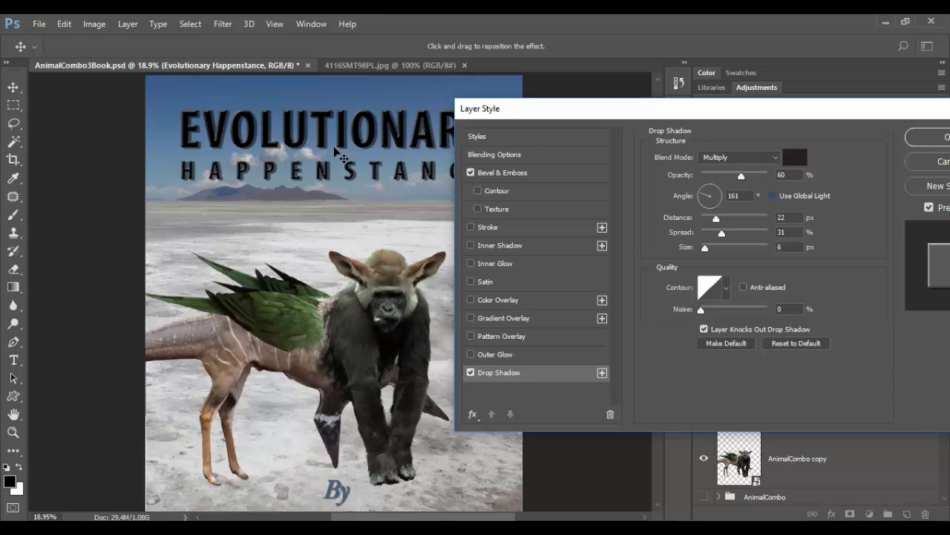
Set the title's drop shadow to 28 px distance, 15% spread and 32 px size, and apply the style
mouse_move(706, 247)
mouse_down()
mouse_move(720, 249)
mouse_move(724, 232)
mouse_move(711, 236)
mouse_up()
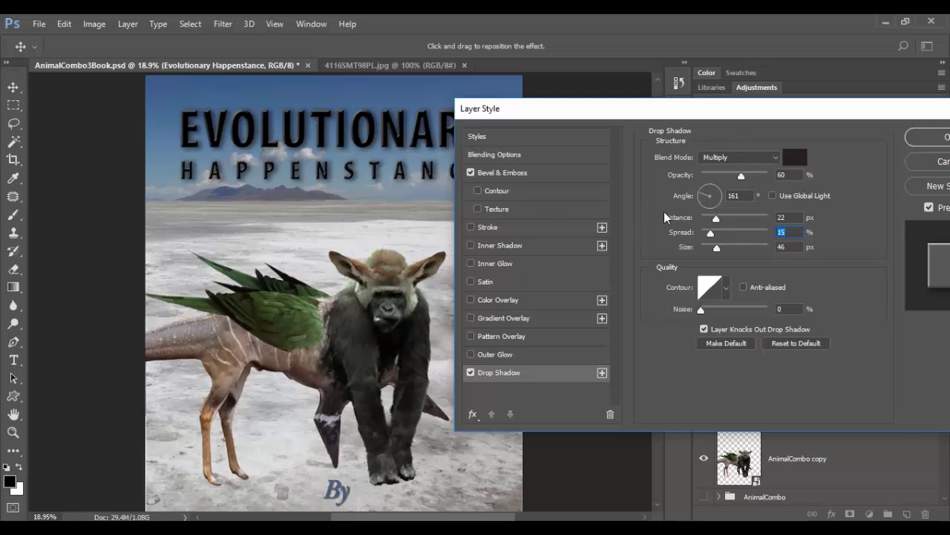
mouse_move(717, 220)
mouse_down()
mouse_move(707, 223)
mouse_move(720, 225)
mouse_up()
drag(718, 247, 715, 246)
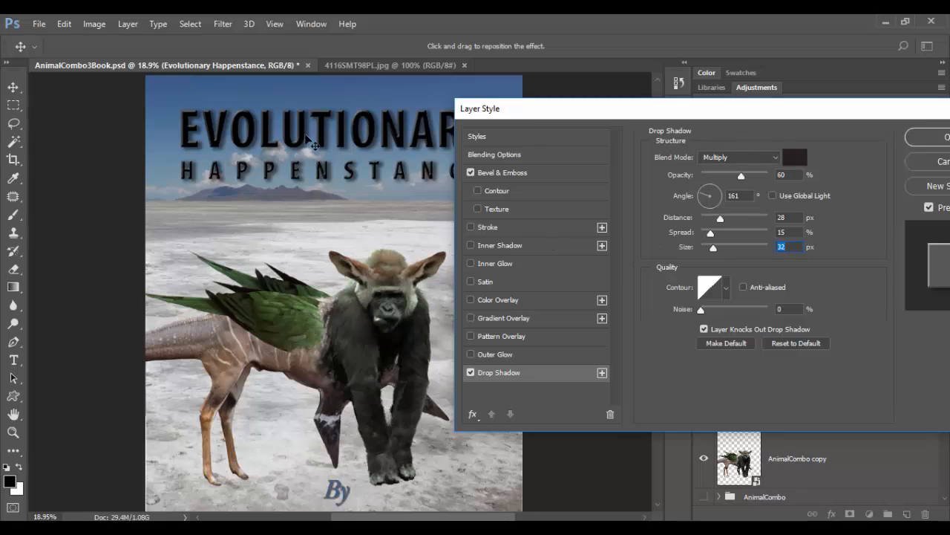
drag(541, 117, 353, 144)
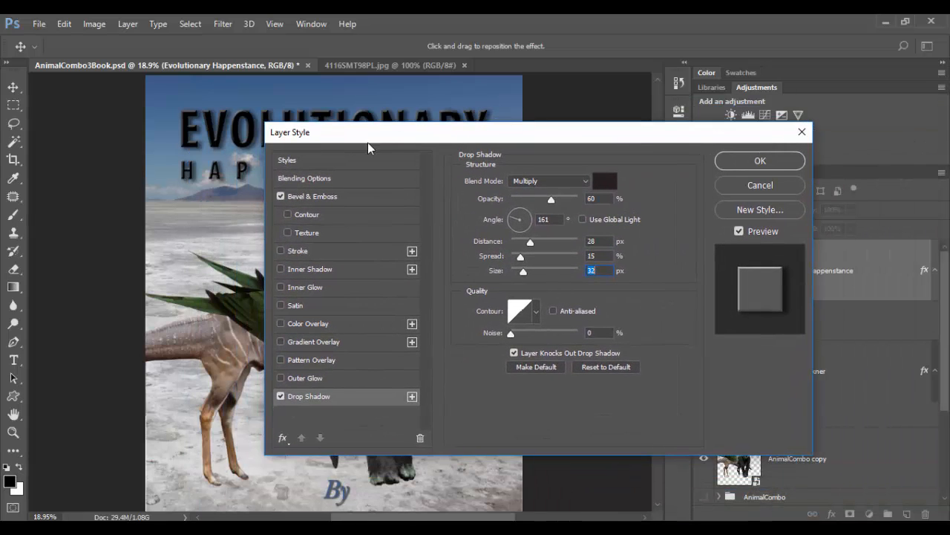
key(z)
click(760, 161)
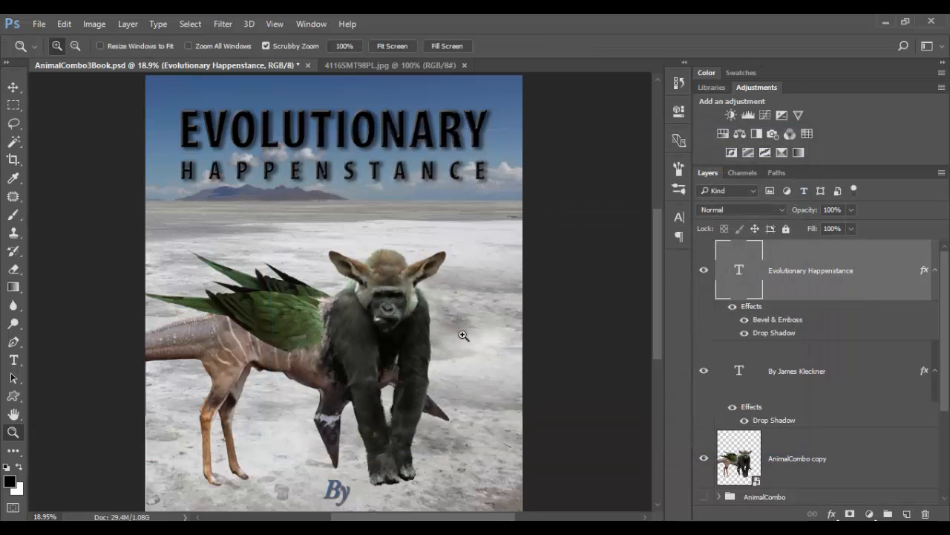
Sharpen and lighten the title's drop shadow to 7 px size and 23% opacity, and apply the style
drag(418, 333, 409, 333)
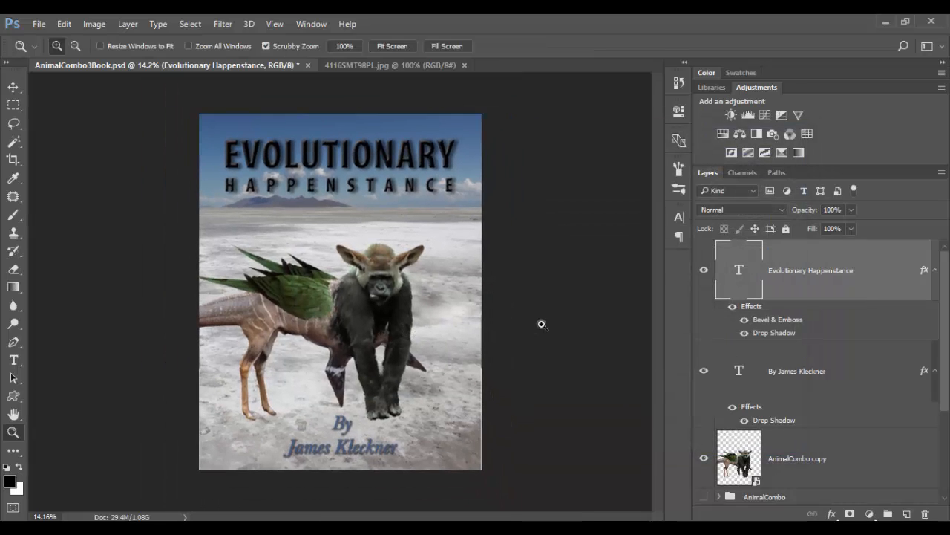
drag(357, 175, 409, 162)
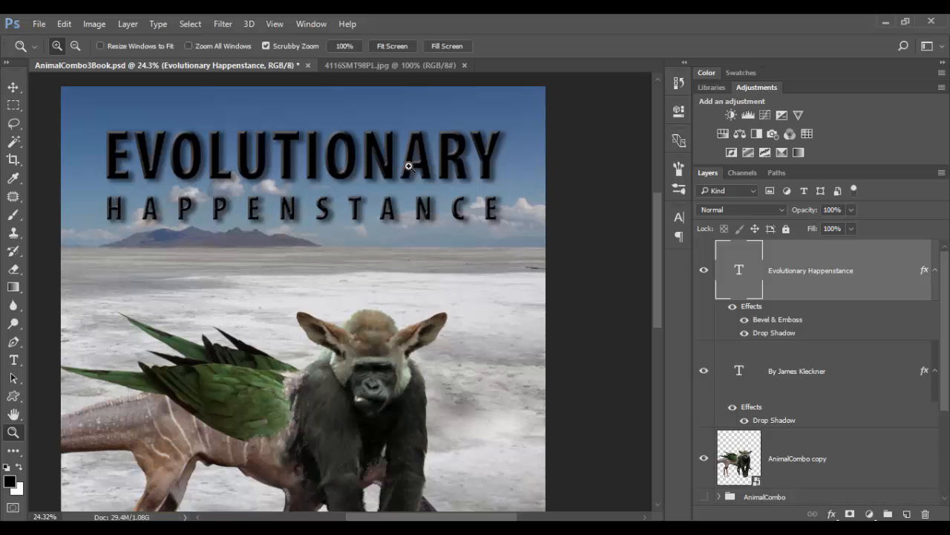
double_click(882, 280)
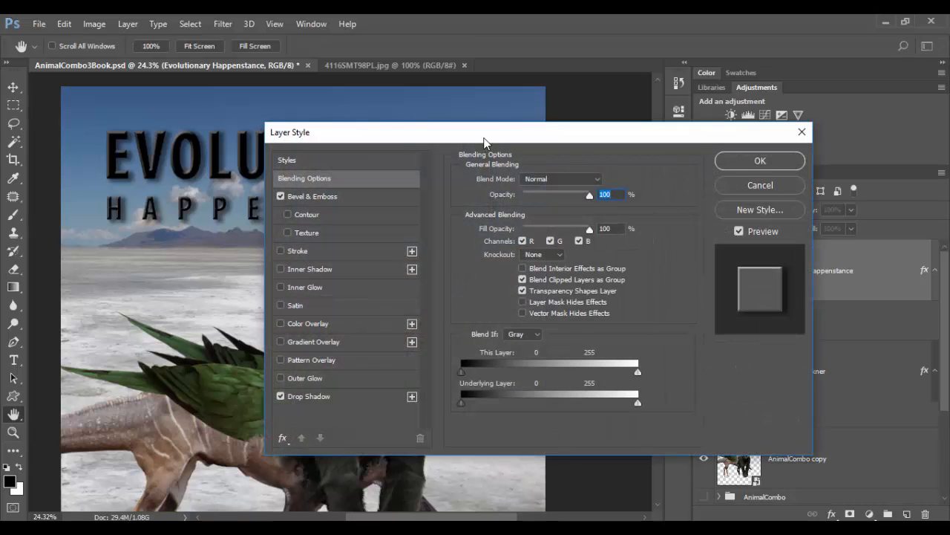
drag(496, 137, 592, 86)
click(433, 345)
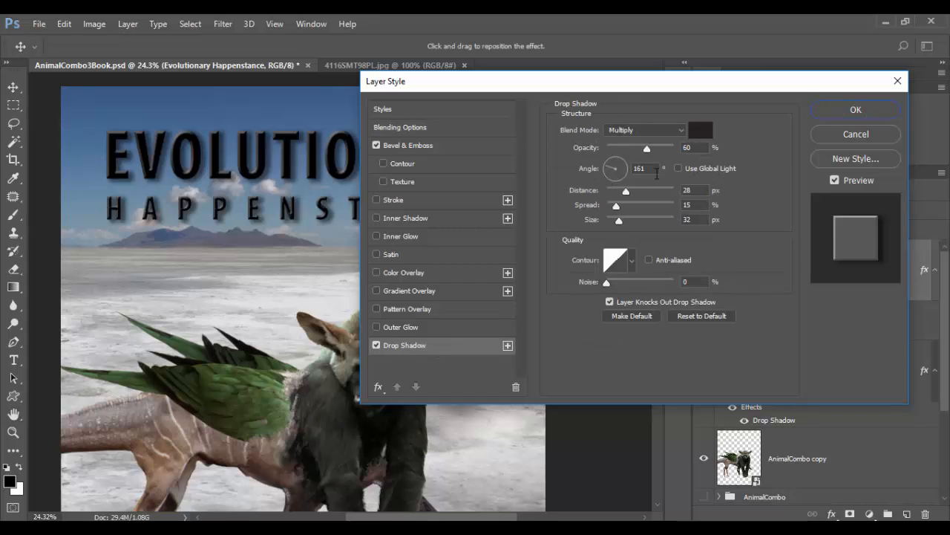
drag(619, 222, 611, 221)
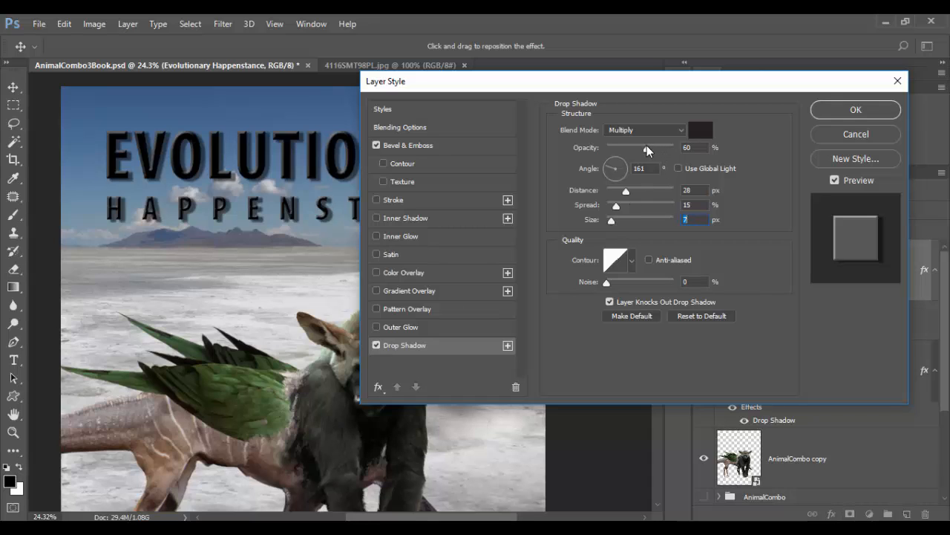
drag(646, 146, 623, 152)
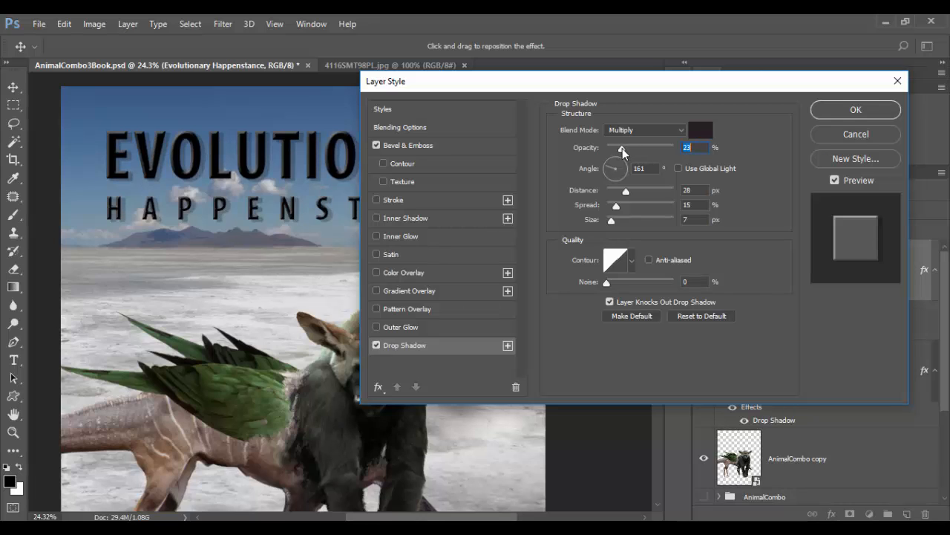
key(z)
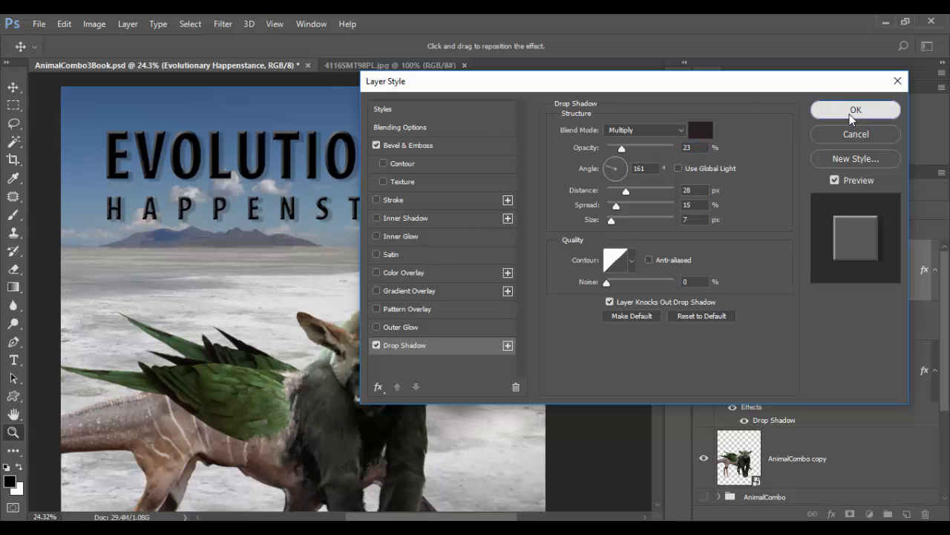
click(851, 112)
Move the title's drop shadow closer to the letters, at a 171° angle and 13 px distance
drag(376, 265, 337, 264)
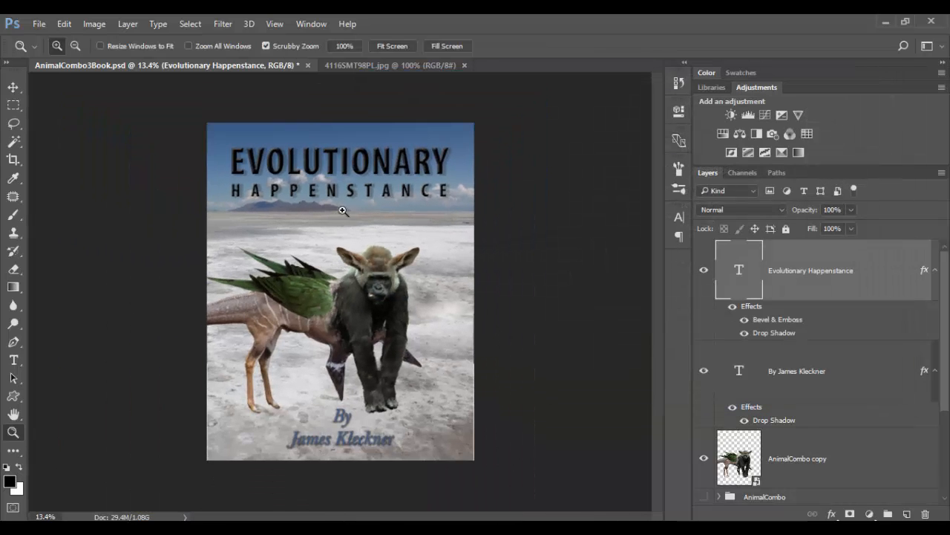
drag(346, 187, 427, 244)
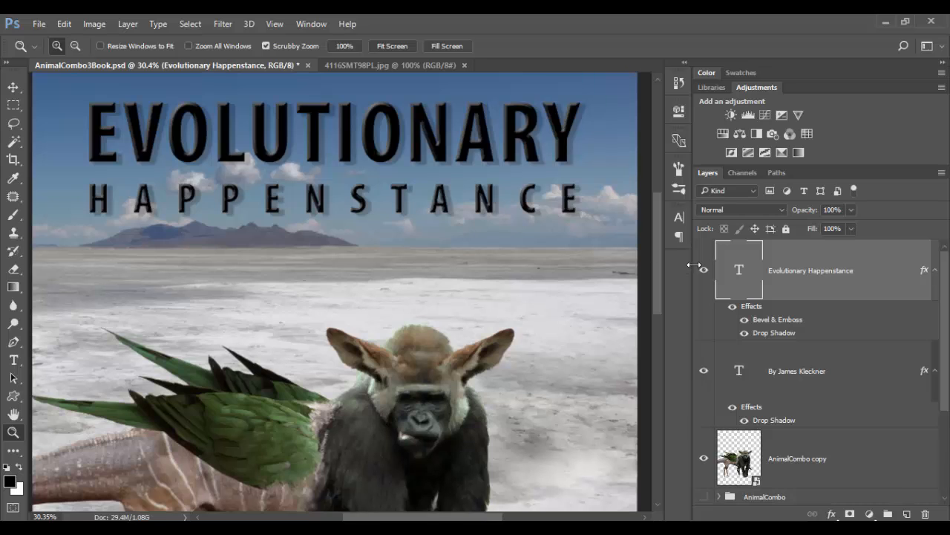
double_click(862, 269)
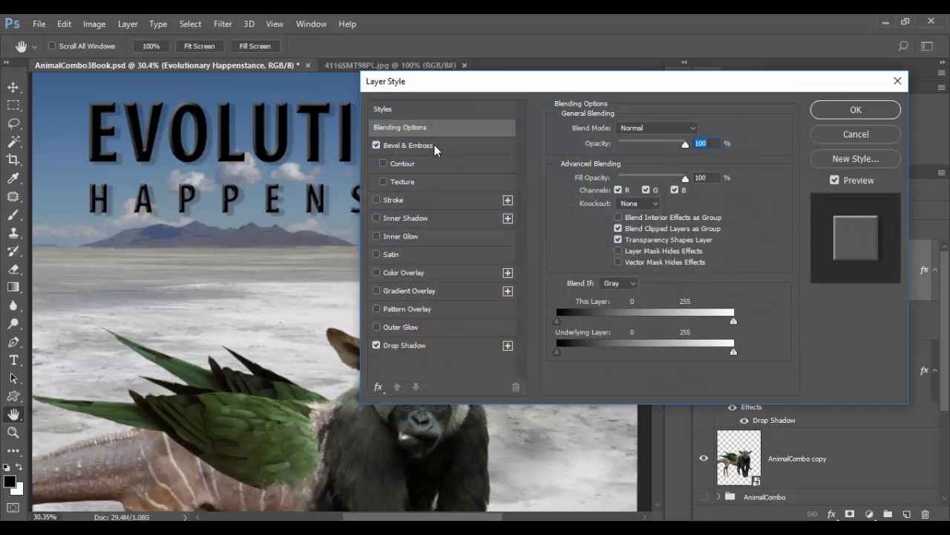
click(417, 345)
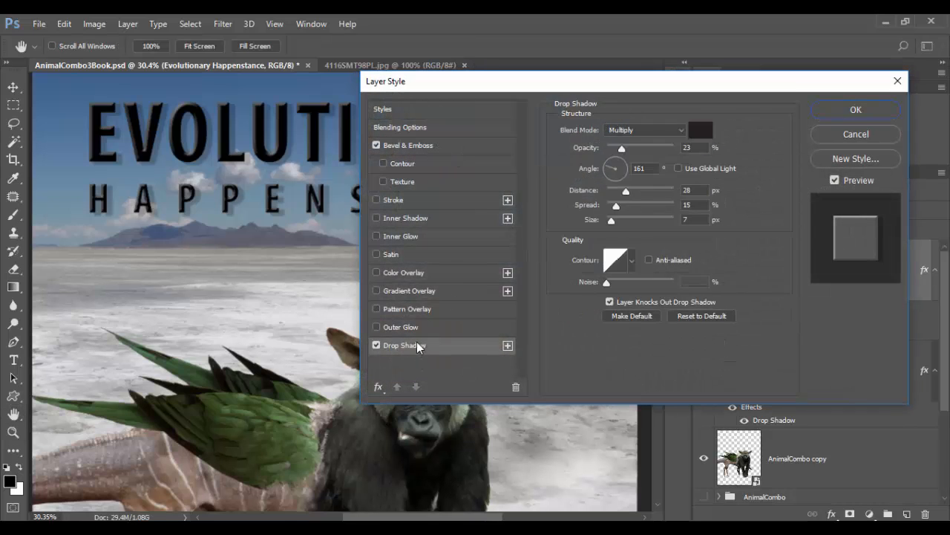
drag(318, 164, 315, 157)
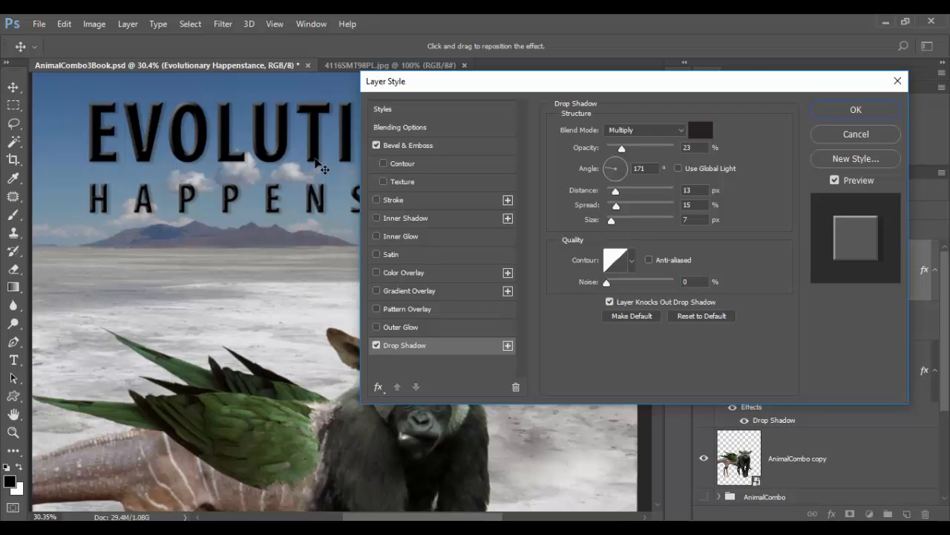
Reposition the title's drop shadow to a 152° angle and 25 px distance, and raise its opacity to 35%
key(ctrl+z)
drag(318, 160, 318, 161)
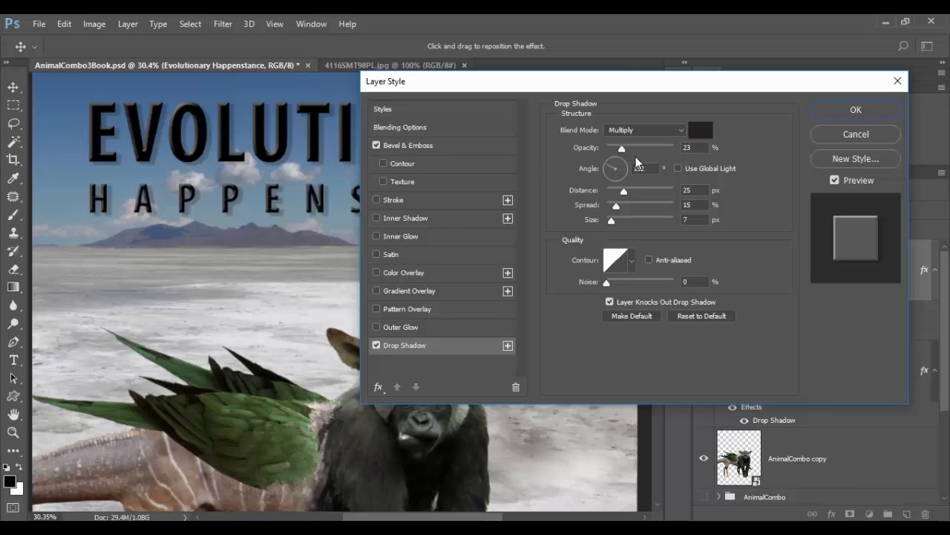
drag(621, 150, 630, 147)
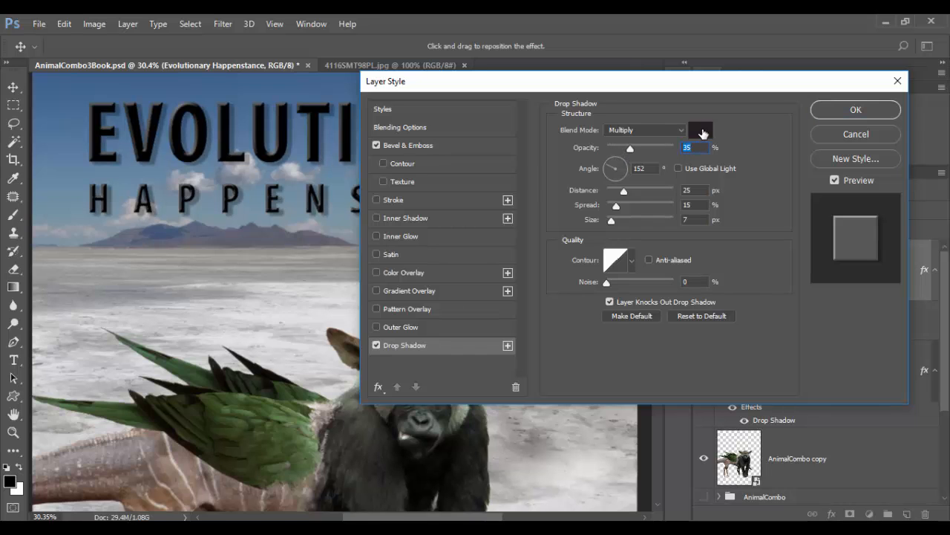
Recolor the title's drop shadow with the slate blue #435778 sampled from the distant mountains, and apply the style
click(700, 130)
click(117, 84)
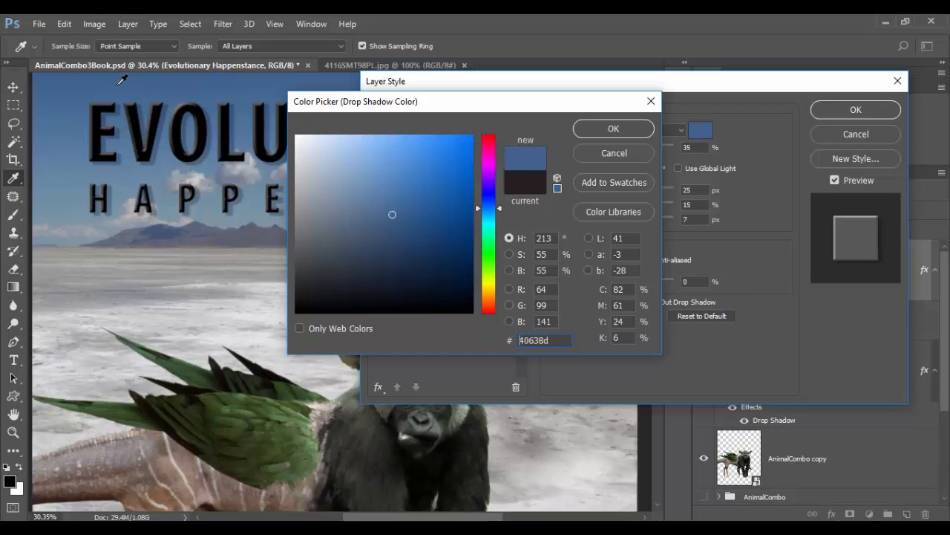
click(72, 135)
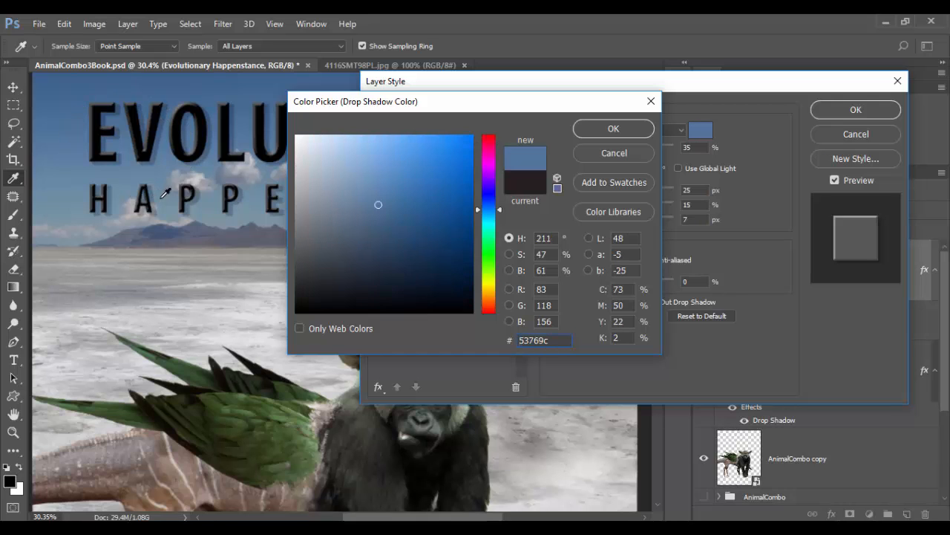
click(168, 230)
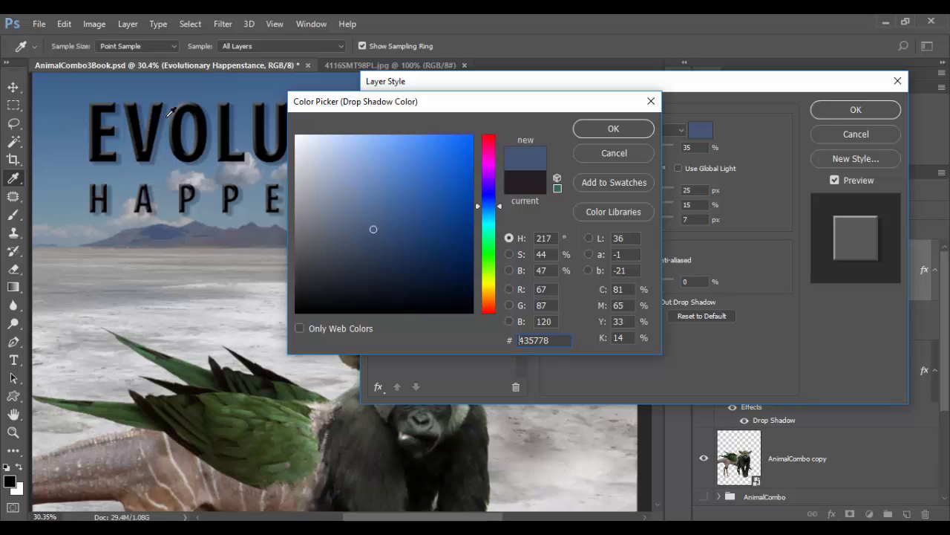
click(633, 129)
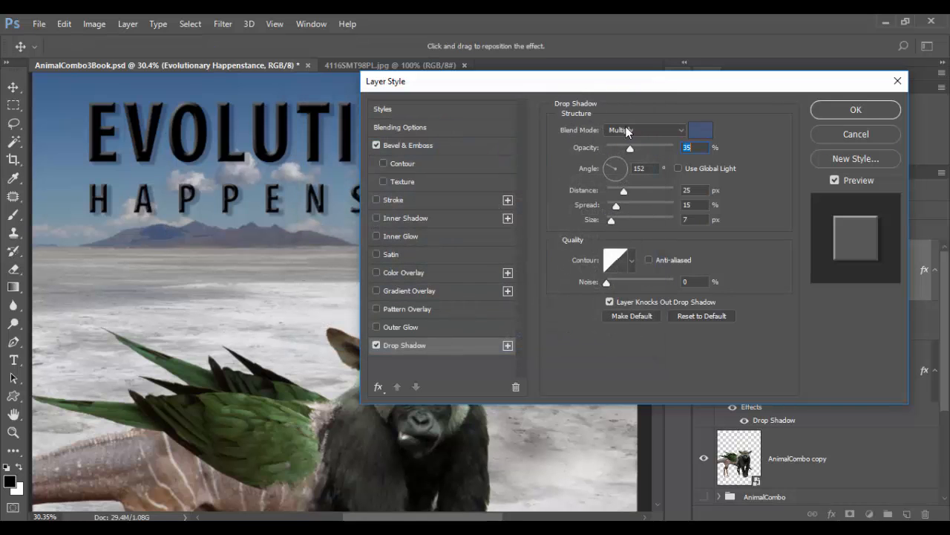
drag(592, 89, 621, 96)
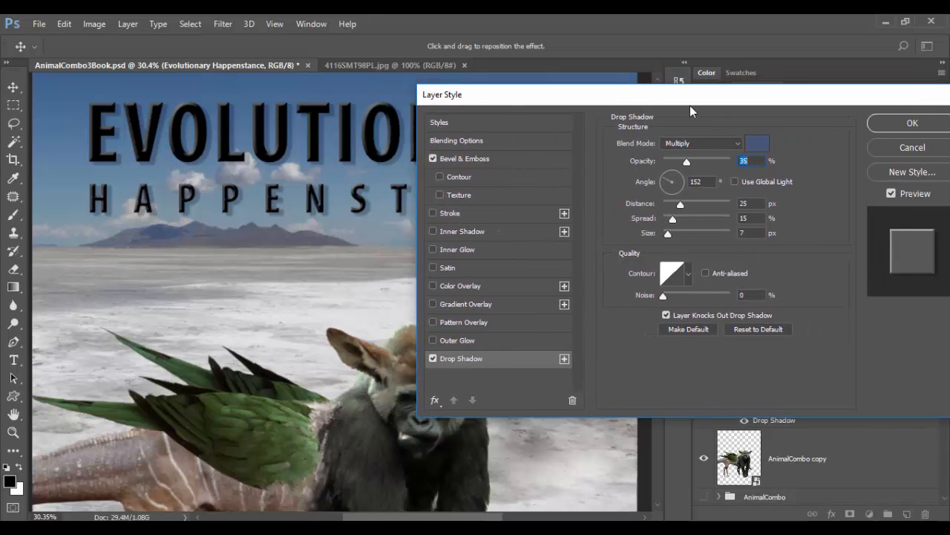
click(909, 122)
key(z)
alt+click(367, 282)
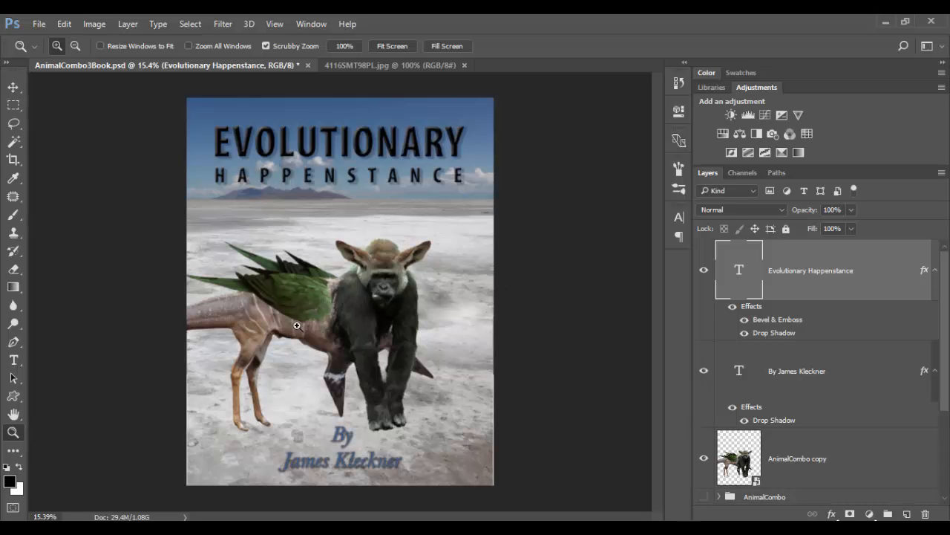
mouse_move(395, 163)
mouse_down()
mouse_move(463, 176)
mouse_move(407, 174)
mouse_up()
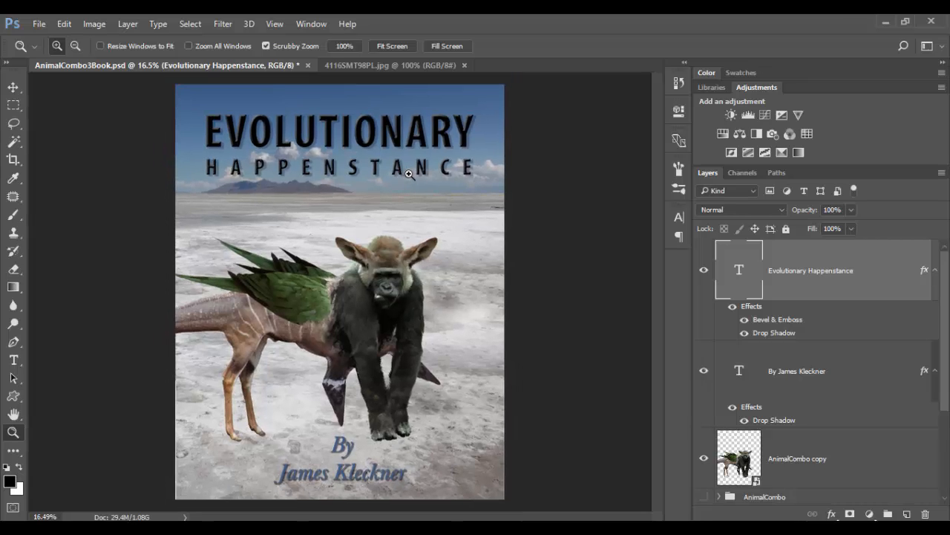